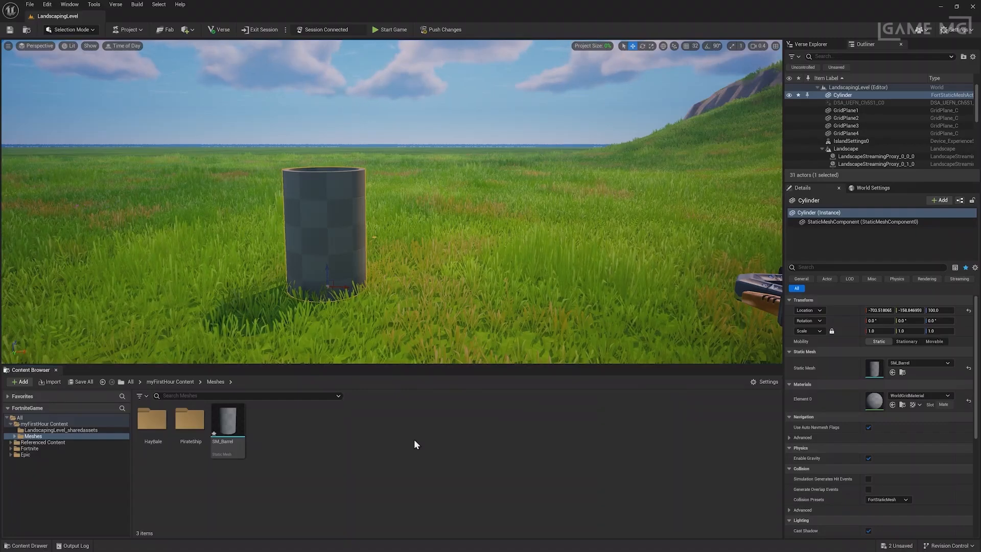
Raise the cylinder slightly to height 98.68 and browse Element 0 materials, keeping WorldGridMaterial.
{"action": "mouse_move", "coordinate": [323, 271]}
{"action": "left_mouse_down"}
{"action": "mouse_move", "coordinate": [328, 204]}
{"action": "mouse_move", "coordinate": [328, 275]}
{"action": "left_mouse_up"}
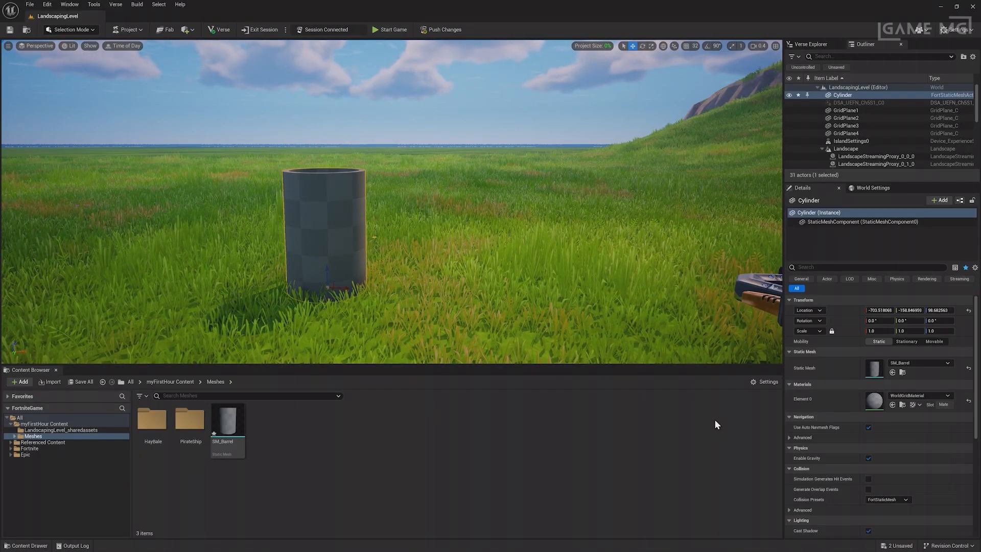
{"action": "left_click", "coordinate": [930, 394]}
{"action": "scroll", "coordinate": [975, 317], "scroll_direction": "down", "scroll_amount": 5}
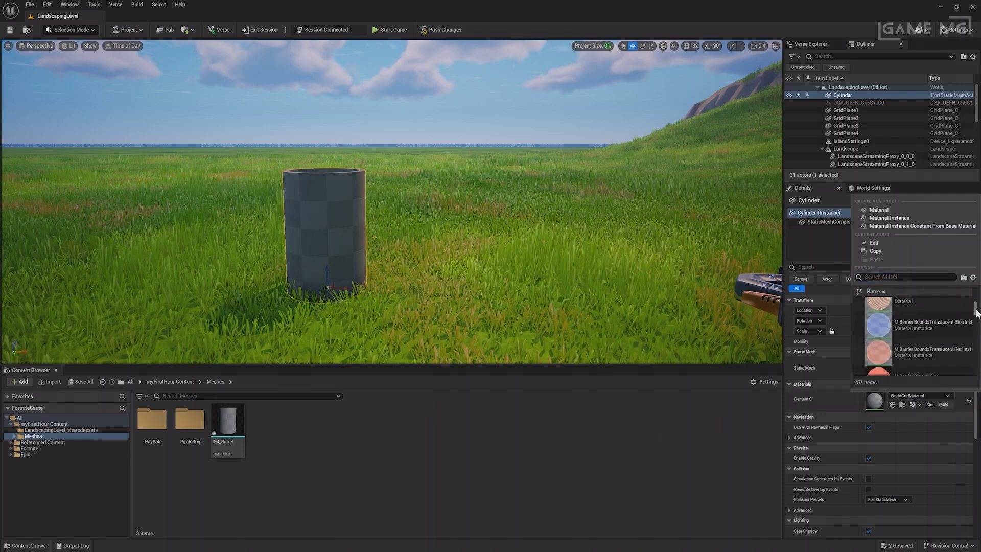
{"action": "left_click_drag", "start_coordinate": [976, 316], "coordinate": [975, 341]}
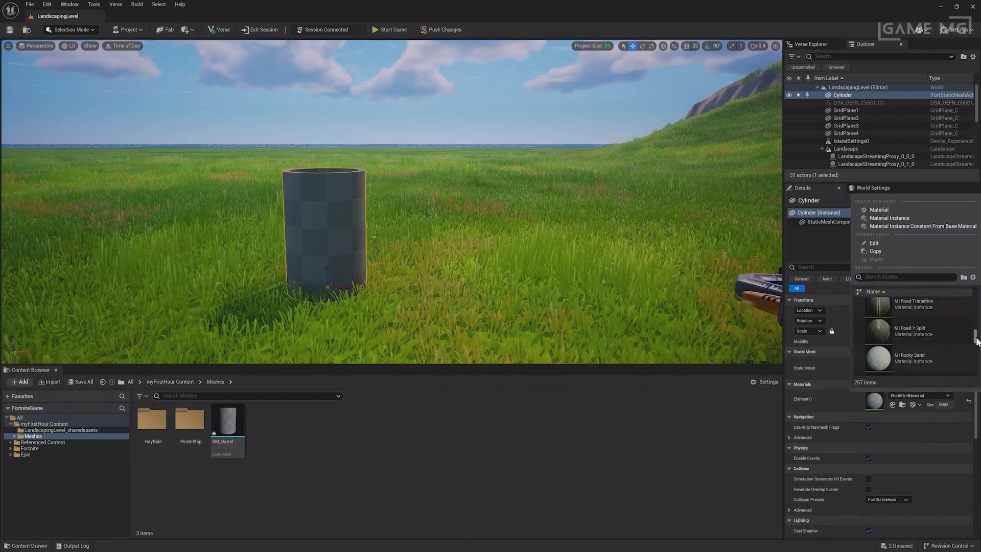
{"action": "left_click", "coordinate": [397, 453]}
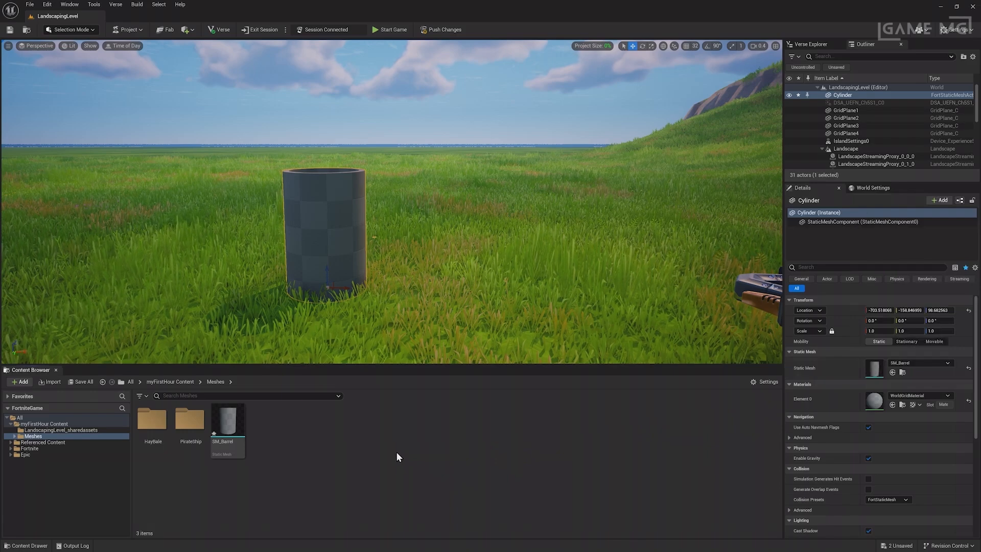
{"action": "right_click", "coordinate": [263, 451]}
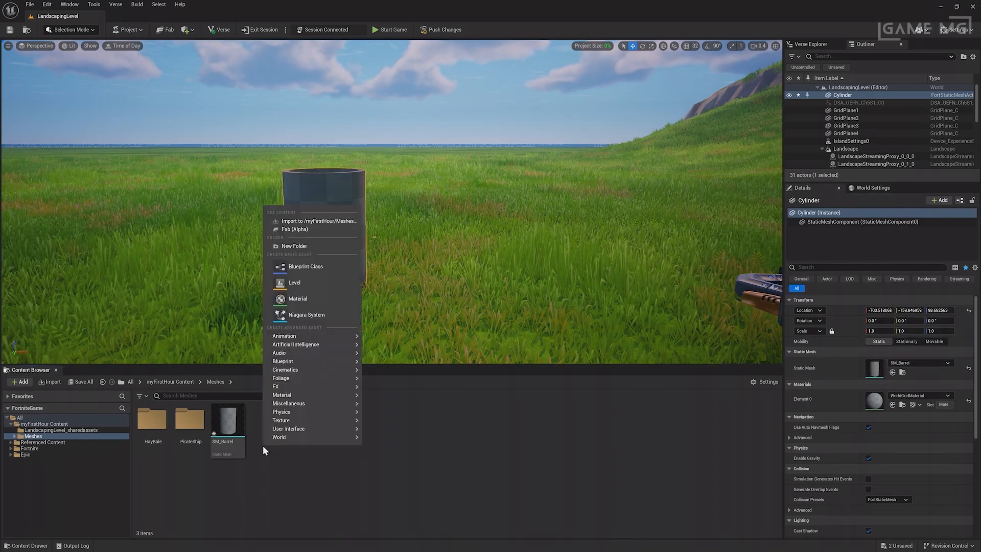
Create a new material in the Meshes folder named Mat_Barrel.
{"action": "left_click", "coordinate": [306, 299]}
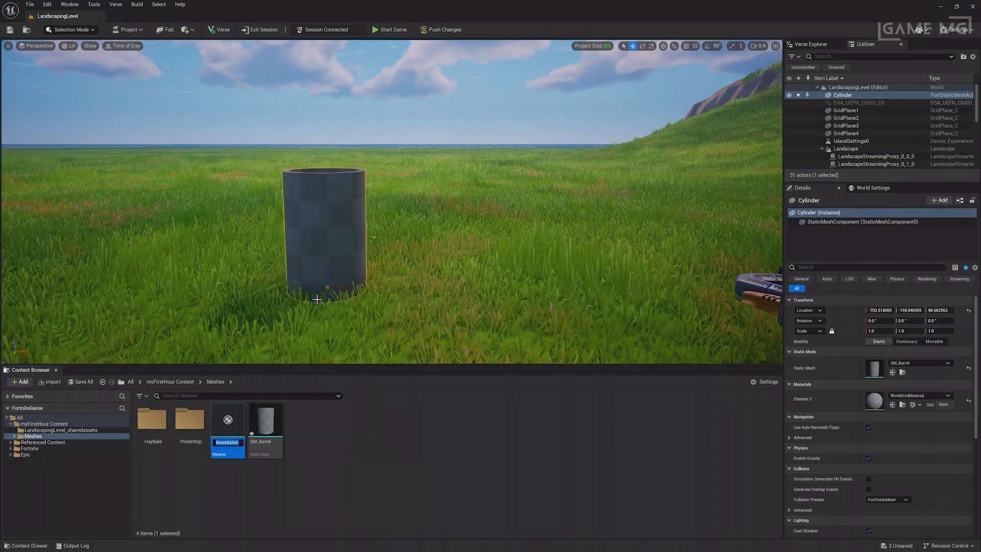
{"action": "type", "text": "Mat_"}
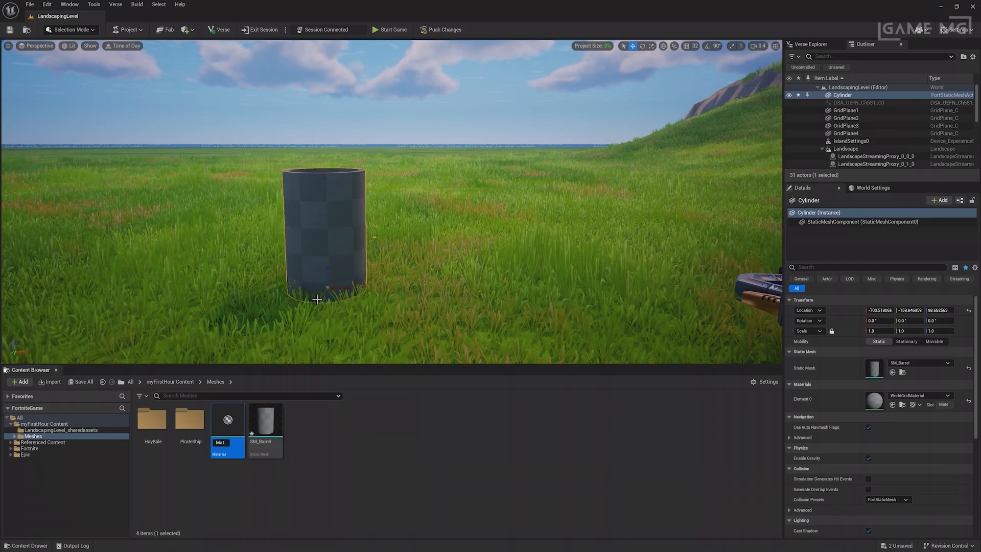
{"action": "type", "text": "Barrel"}
{"action": "key", "text": "Return"}
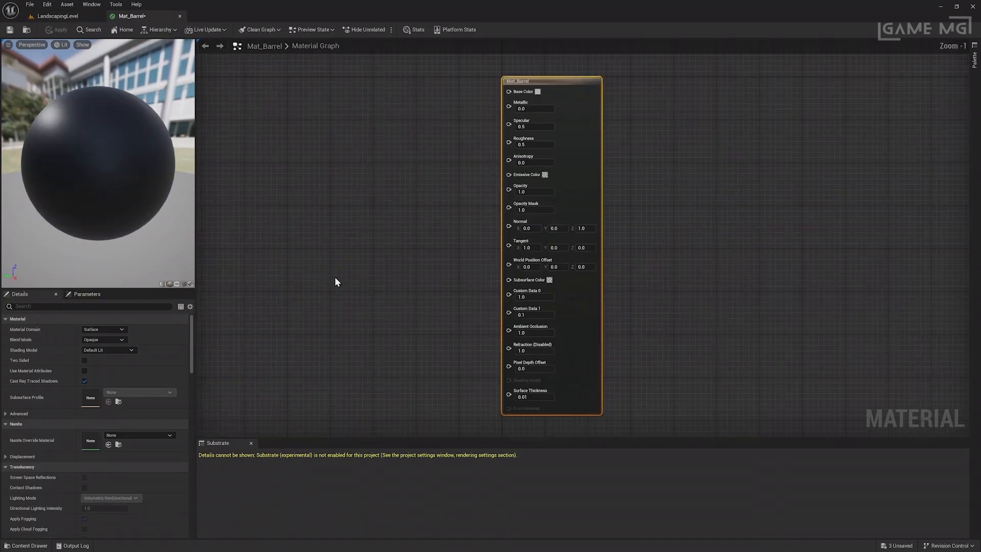
In Mat_Barrel's Material Editor, pan the graph so the output node sits further right.
{"action": "right_click", "coordinate": [335, 276]}
{"action": "left_click", "coordinate": [323, 257]}
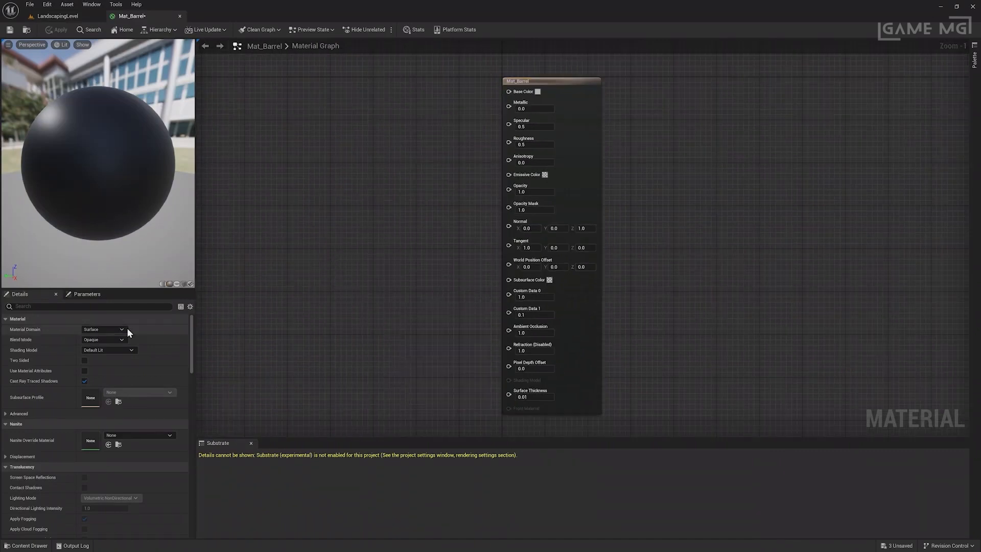
{"action": "left_click", "coordinate": [558, 82]}
{"action": "right_click_drag", "start_coordinate": [472, 155], "coordinate": [585, 149]}
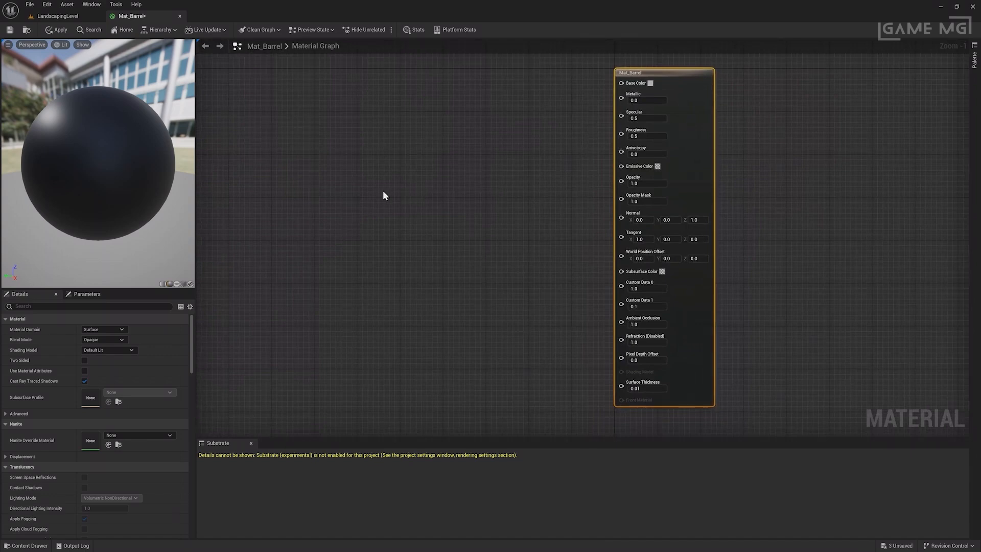
{"action": "right_click_drag", "start_coordinate": [360, 194], "coordinate": [399, 194]}
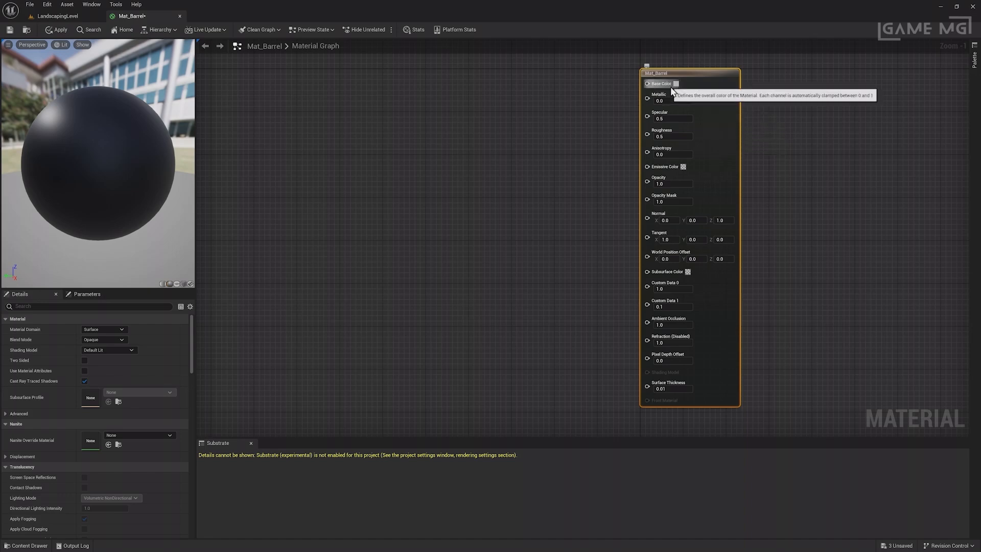
{"action": "right_click", "coordinate": [468, 130]}
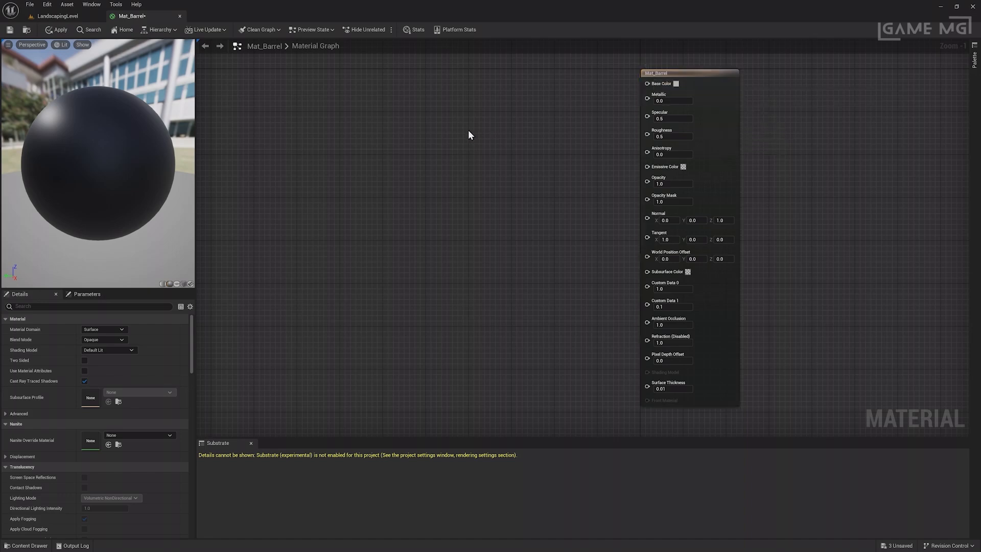
Add a Constant3Vector node from Constants near the top of the graph.
{"action": "left_click", "coordinate": [472, 158]}
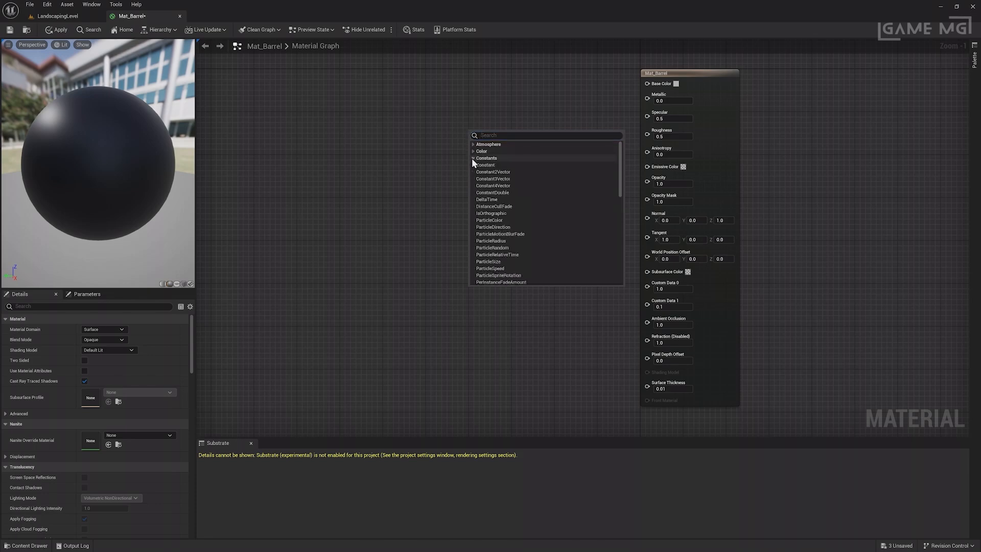
{"action": "left_click", "coordinate": [493, 179]}
{"action": "left_click_drag", "start_coordinate": [524, 135], "coordinate": [508, 74]}
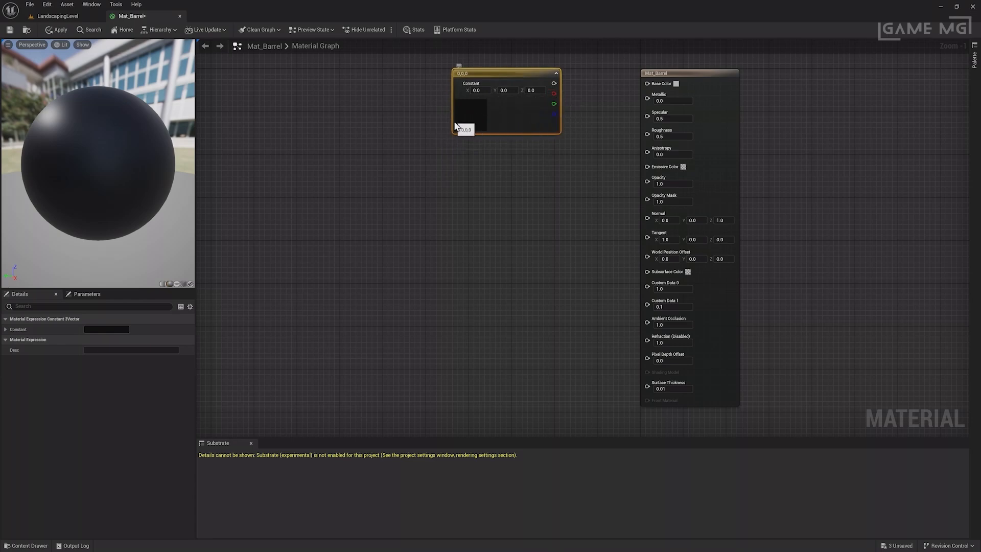
Set the constant to pink (1.0, 0.291, 0.989) and wire it into Base Color.
{"action": "double_click", "coordinate": [483, 117]}
{"action": "left_click_drag", "start_coordinate": [529, 188], "coordinate": [544, 163]}
{"action": "left_click", "coordinate": [594, 308]}
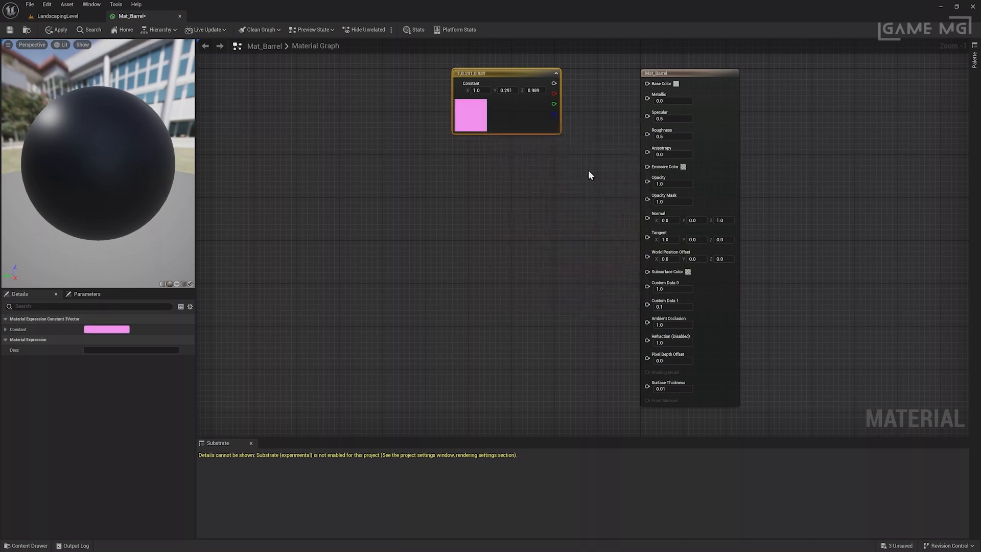
{"action": "left_click_drag", "start_coordinate": [553, 83], "coordinate": [646, 83]}
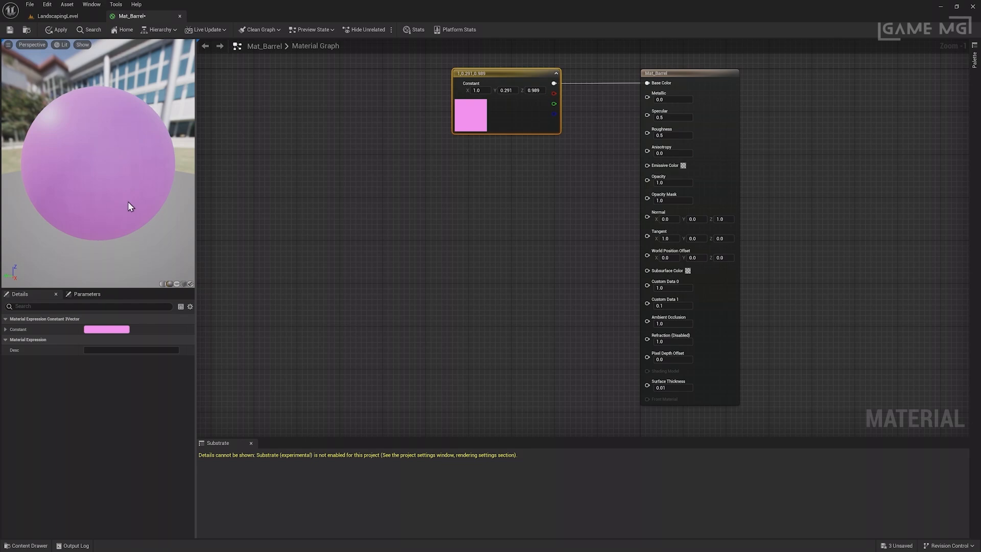
{"action": "left_click_drag", "start_coordinate": [513, 75], "coordinate": [512, 97]}
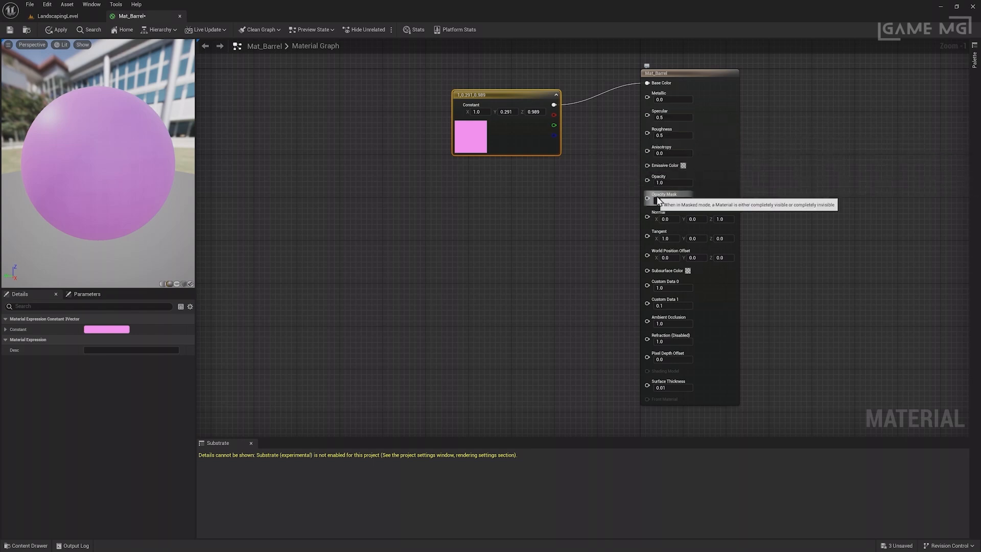
{"action": "left_click", "coordinate": [532, 188]}
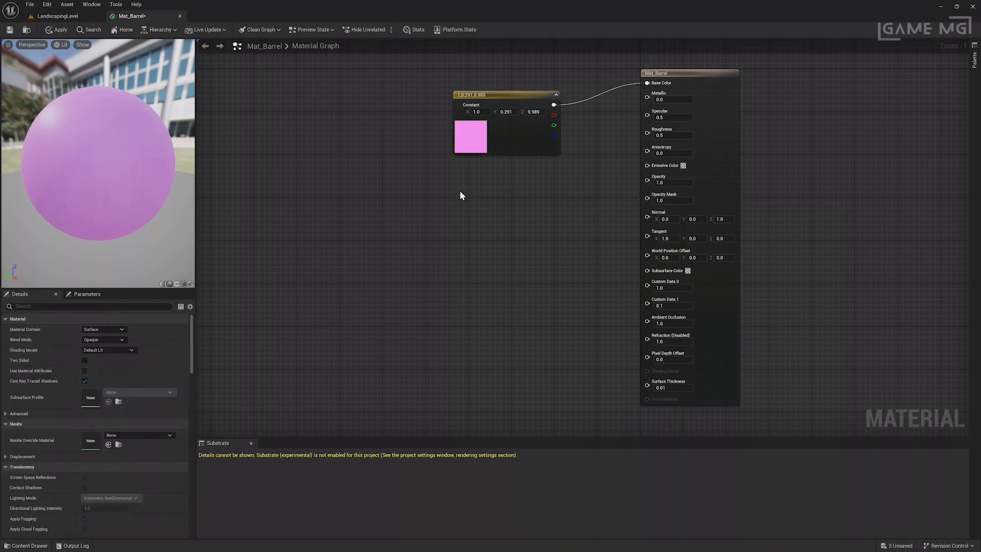
Delete the pink constant and place a Texture Sample node in the graph with T.
{"action": "left_click", "coordinate": [475, 95]}
{"action": "key", "text": "Delete"}
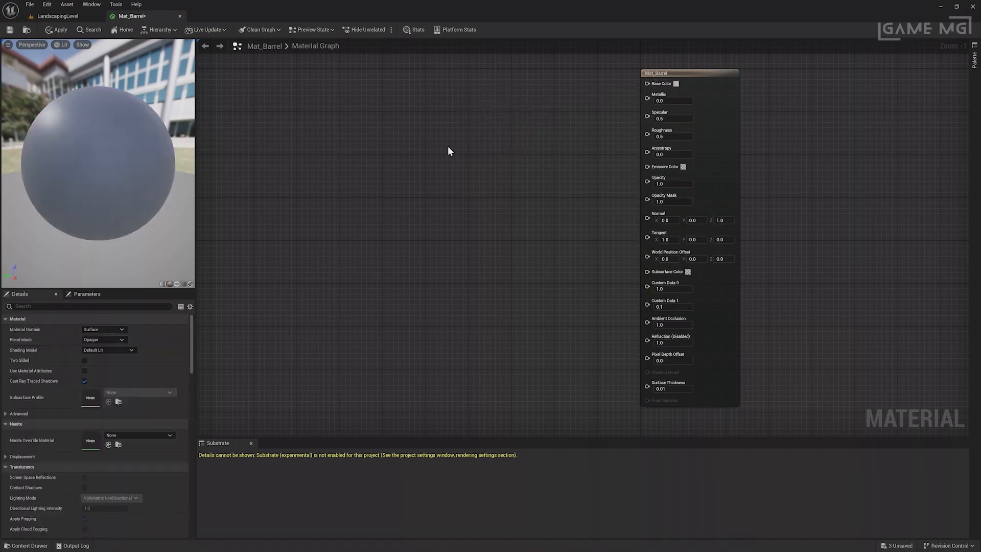
{"action": "key", "text": "t"}
{"action": "left_click", "coordinate": [434, 138]}
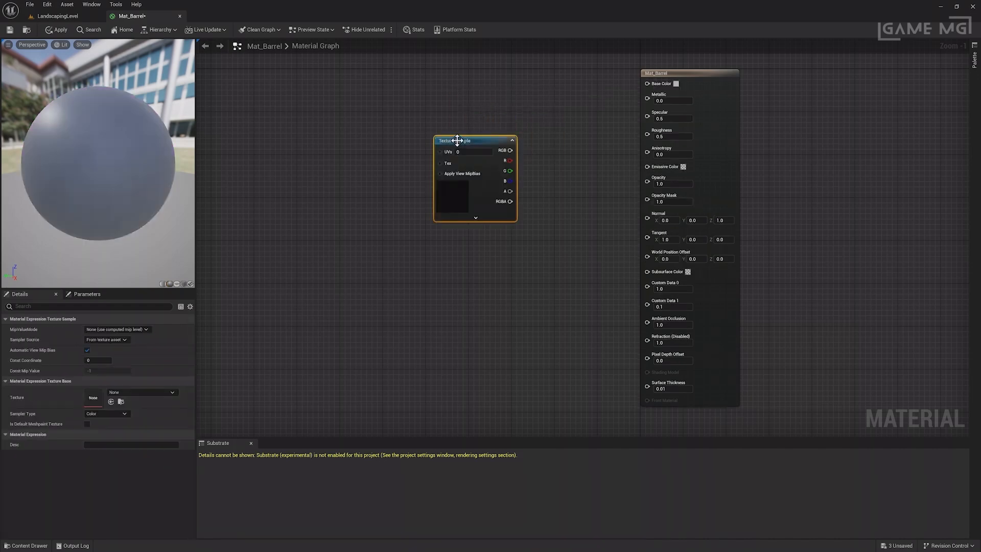
{"action": "left_click_drag", "start_coordinate": [459, 137], "coordinate": [416, 101]}
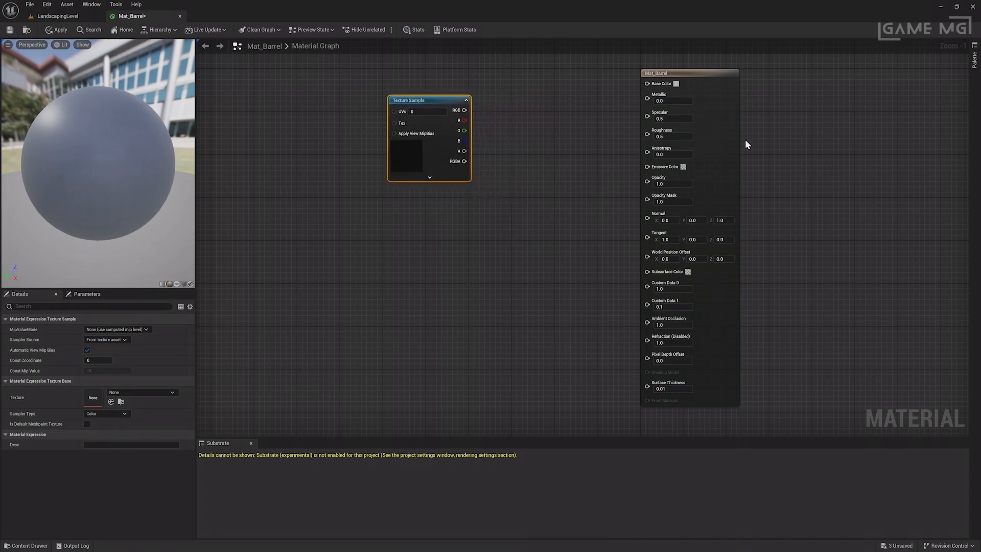
Remove a stray constant node and wire the Texture Sample's RGB into Base Color.
{"action": "left_click", "coordinate": [974, 59]}
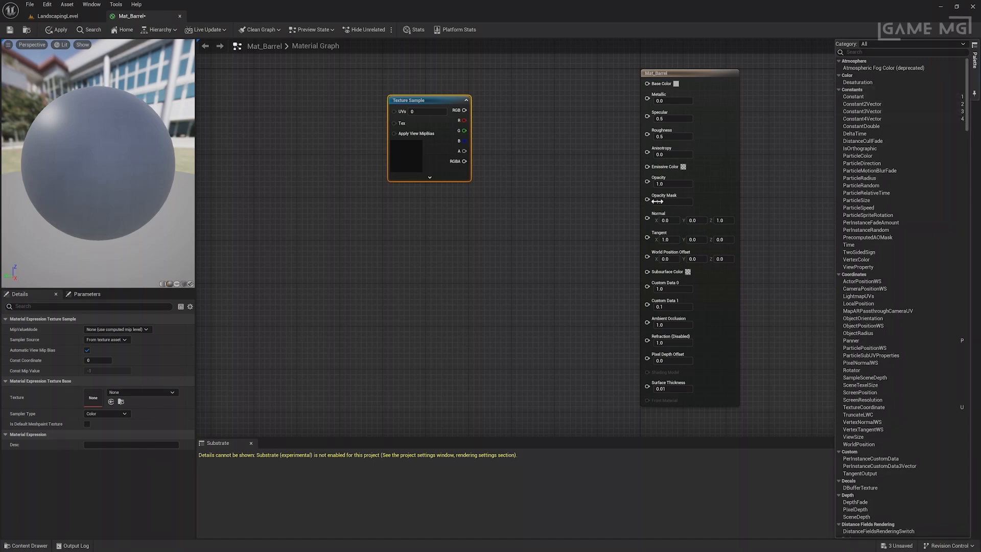
{"action": "left_click", "coordinate": [417, 253]}
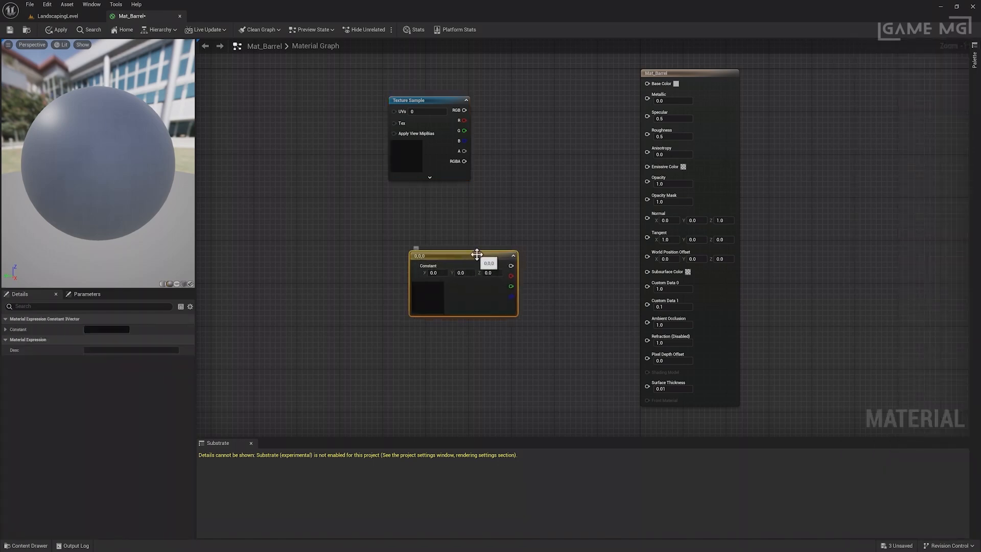
{"action": "key", "text": "Delete"}
{"action": "right_click", "coordinate": [382, 284]}
{"action": "type", "text": "t"}
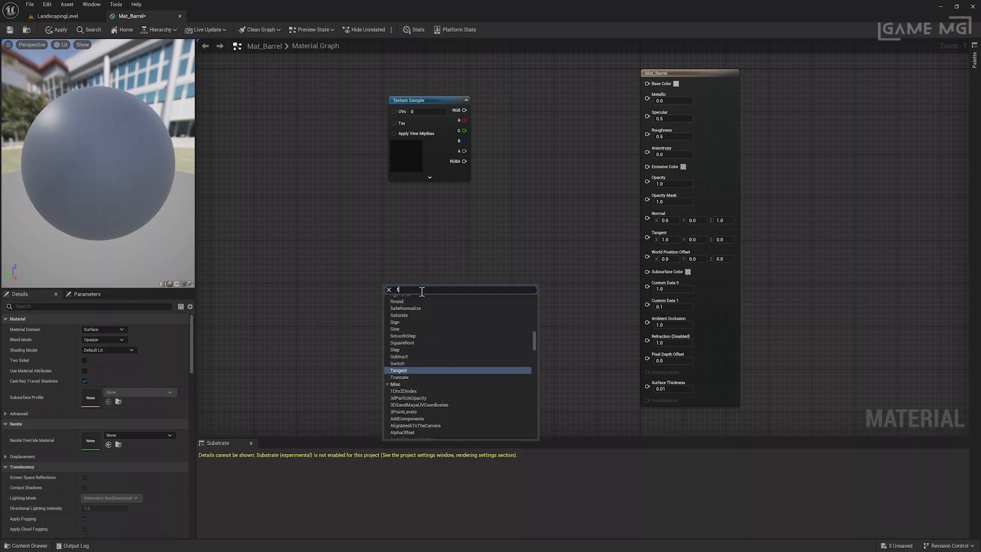
{"action": "type", "text": "ext"}
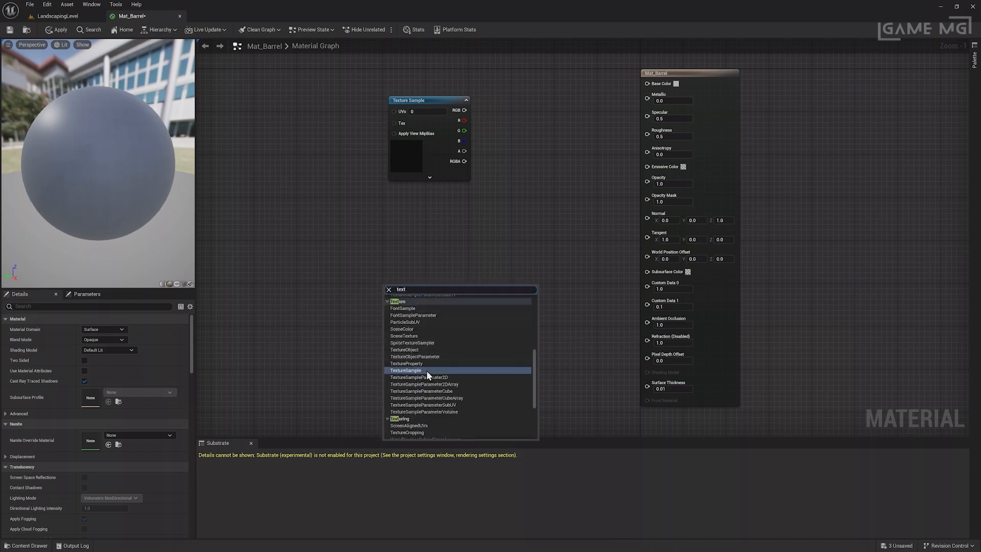
{"action": "left_click", "coordinate": [466, 199]}
{"action": "left_click_drag", "start_coordinate": [466, 110], "coordinate": [645, 84]}
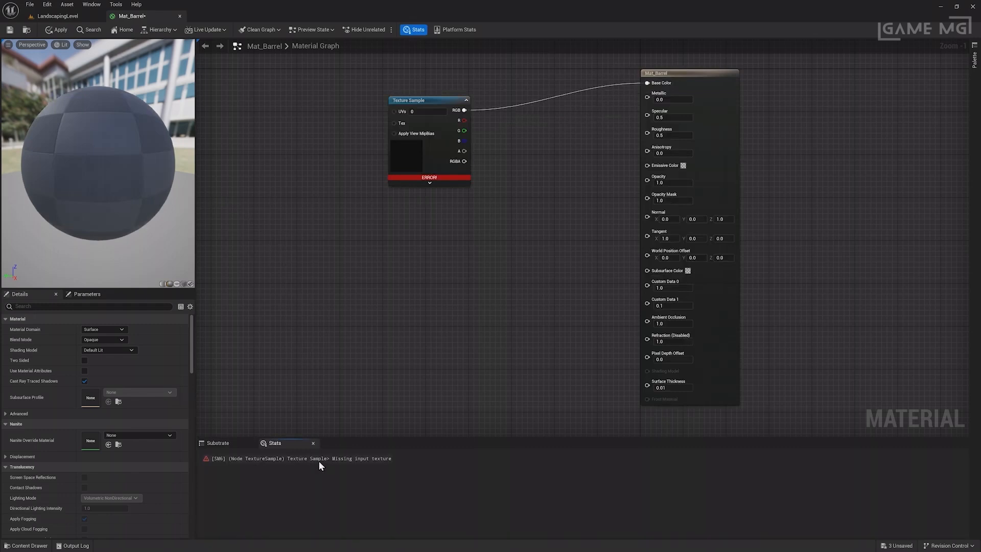
{"action": "left_click", "coordinate": [416, 158]}
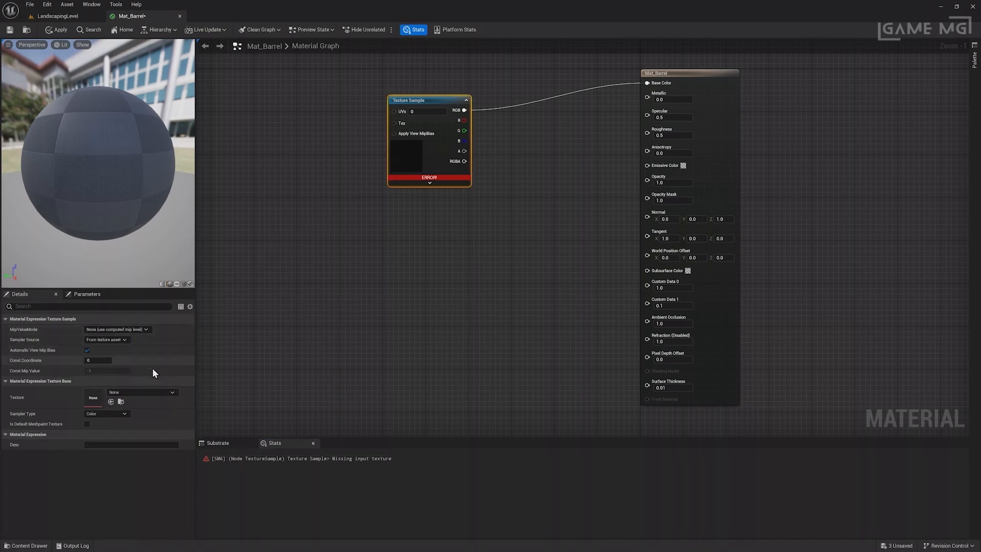
{"action": "left_click", "coordinate": [144, 392]}
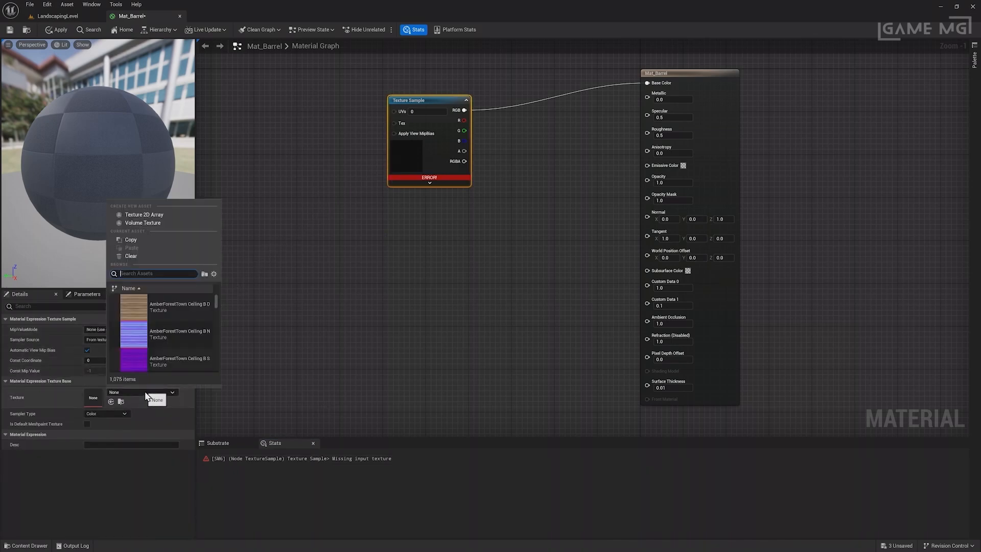
Assign T_Old_Log_Facade_D to the Texture Sample, apply the material, and return to the level.
{"action": "left_click_drag", "start_coordinate": [216, 303], "coordinate": [213, 319]}
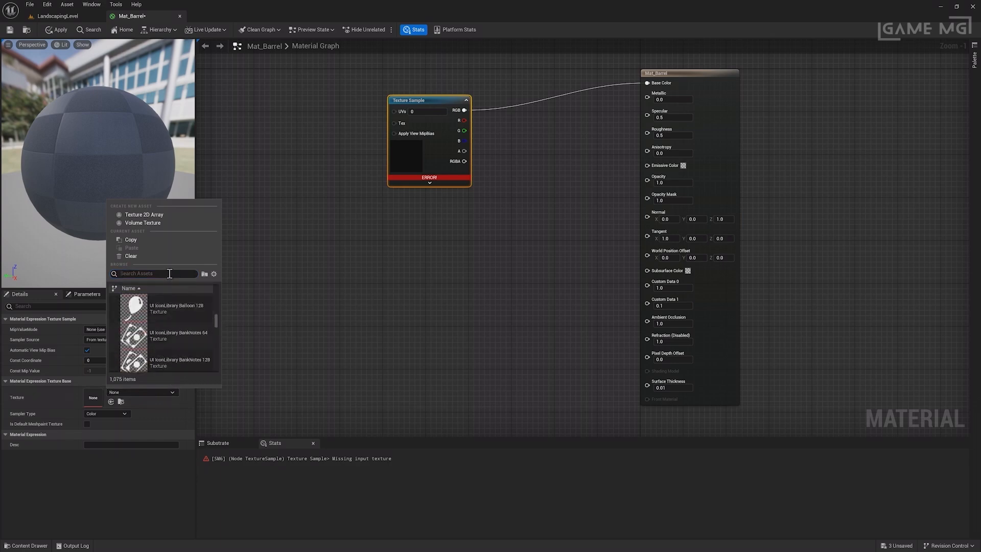
{"action": "type", "text": "Log"}
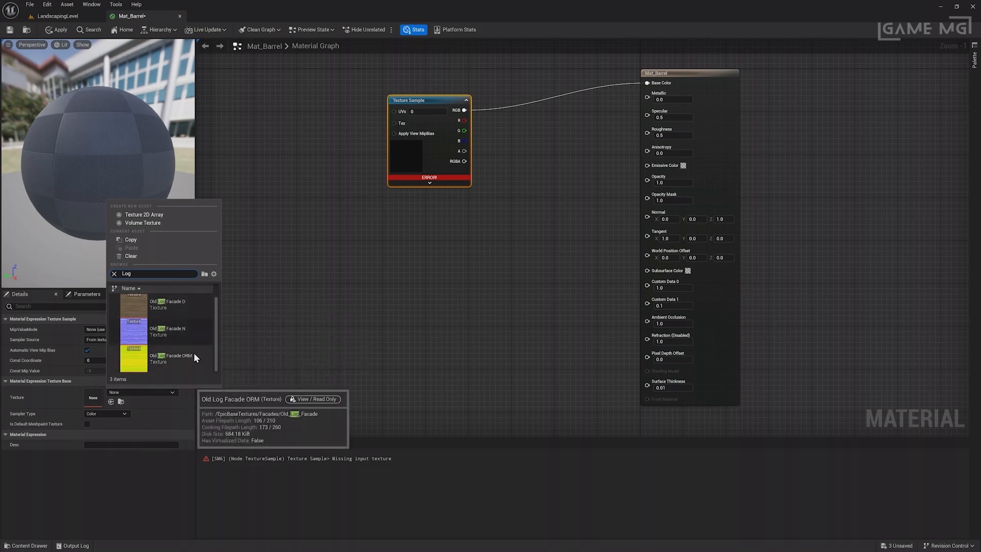
{"action": "left_click", "coordinate": [184, 302]}
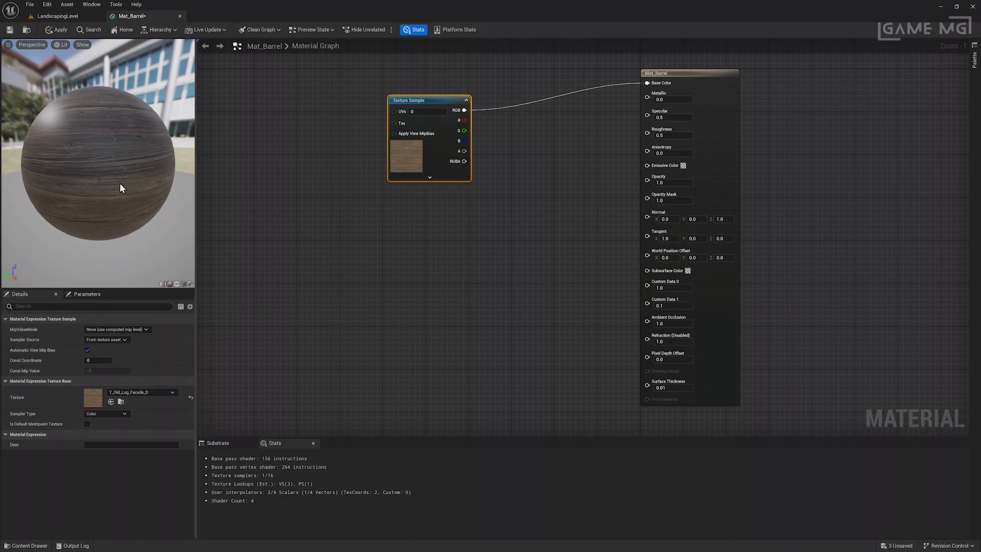
{"action": "left_click", "coordinate": [61, 29]}
{"action": "left_click", "coordinate": [70, 15]}
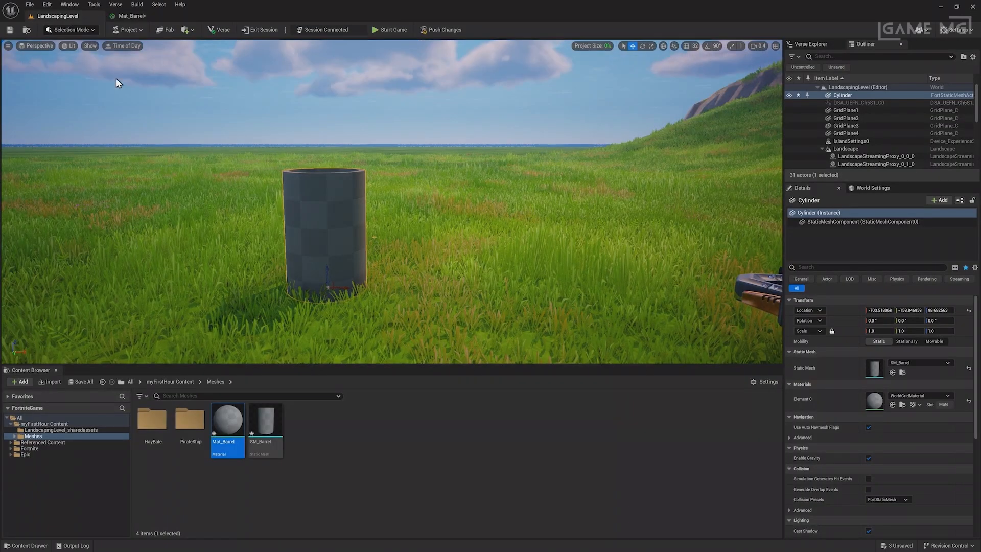
Drop Mat_Barrel onto the level cylinder and move it up and to the right.
{"action": "left_click_drag", "start_coordinate": [241, 429], "coordinate": [566, 257]}
{"action": "right_click_drag", "start_coordinate": [566, 257], "coordinate": [649, 251]}
{"action": "key", "text": "w"}
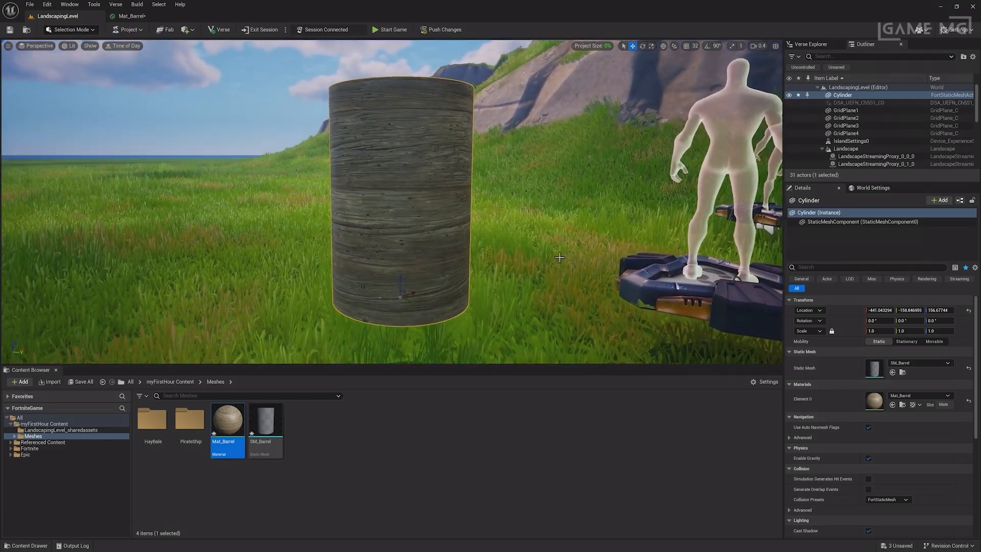
Make Mat_Barrel SM_Barrel's Element 0 material and save the mesh.
{"action": "double_click", "coordinate": [265, 421]}
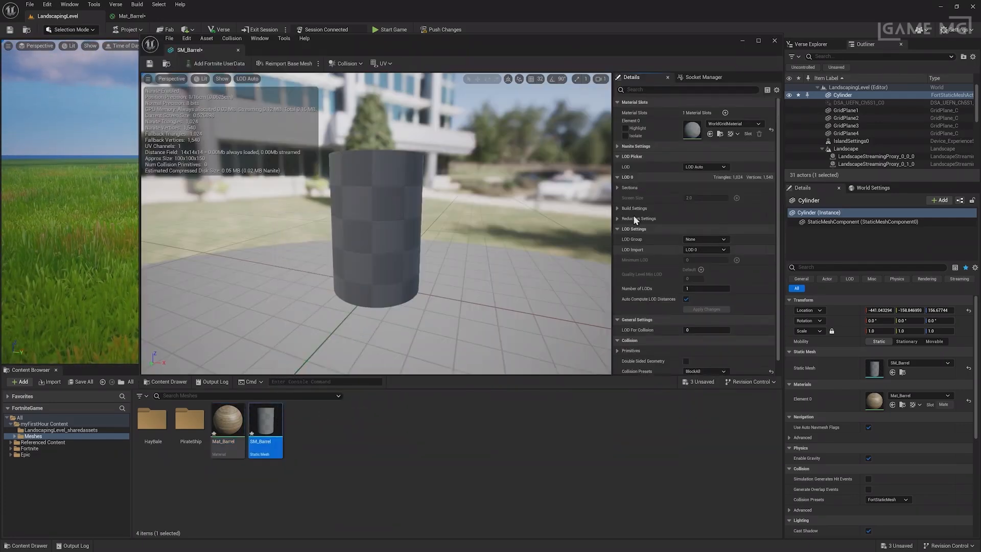
{"action": "left_click_drag", "start_coordinate": [227, 422], "coordinate": [708, 130]}
{"action": "right_click_drag", "start_coordinate": [385, 141], "coordinate": [398, 141]}
{"action": "key", "text": "ctrl+s"}
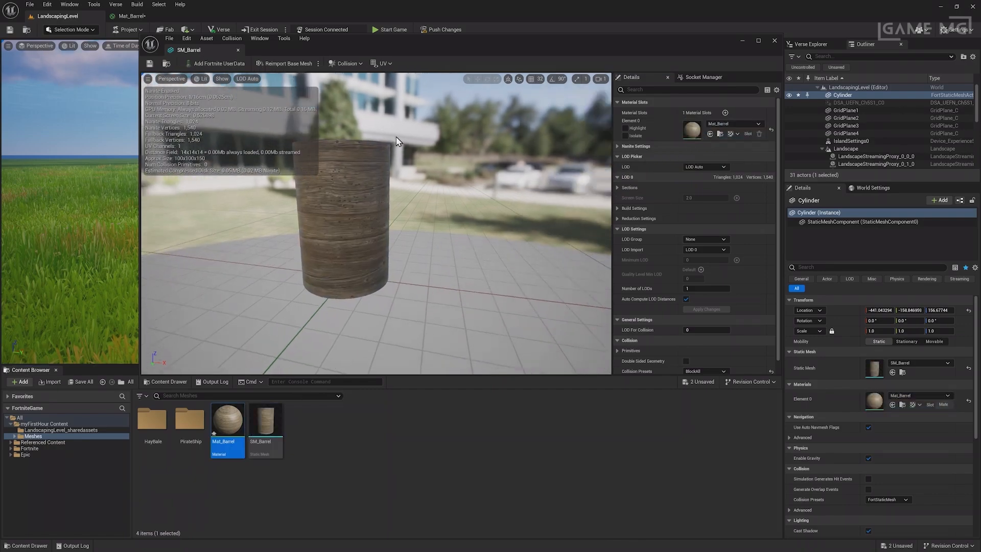
{"action": "left_click", "coordinate": [774, 40]}
Frame the barrel in the level view and move it to the left.
{"action": "key", "text": "f"}
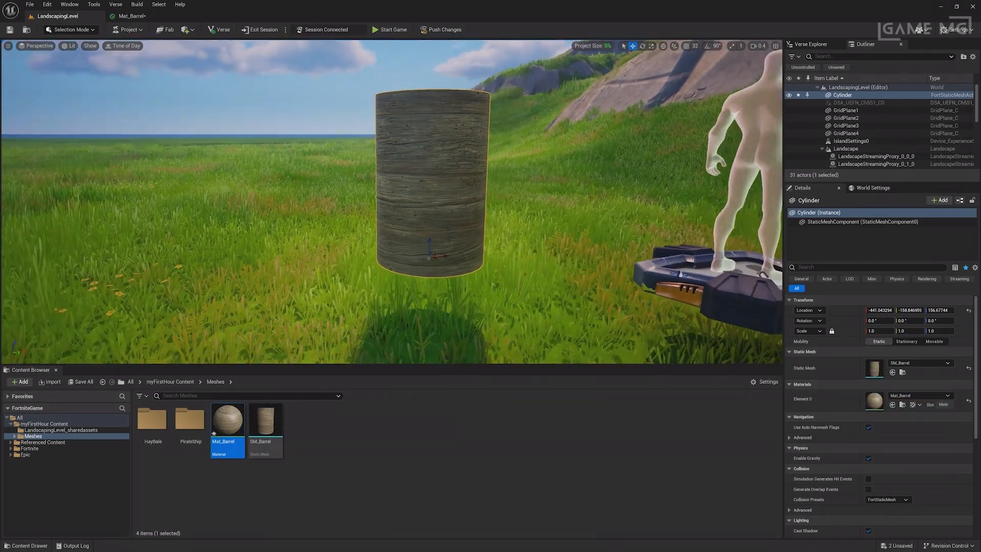
{"action": "left_click_drag", "start_coordinate": [434, 245], "coordinate": [173, 256]}
{"action": "right_click_drag", "start_coordinate": [182, 292], "coordinate": [126, 282]}
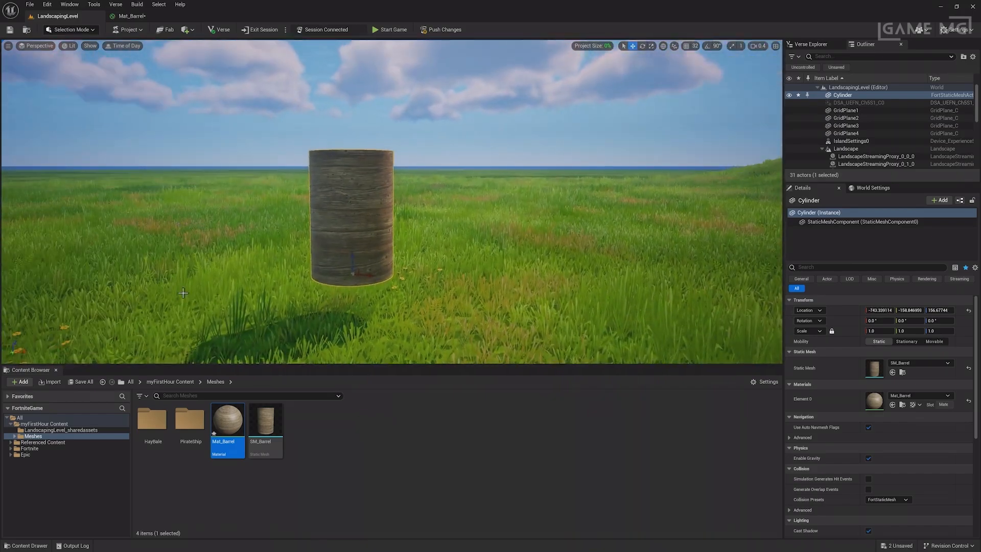
Open Mat_Barrel, then browse the Content Browser to the Epic Textures folder.
{"action": "double_click", "coordinate": [225, 424]}
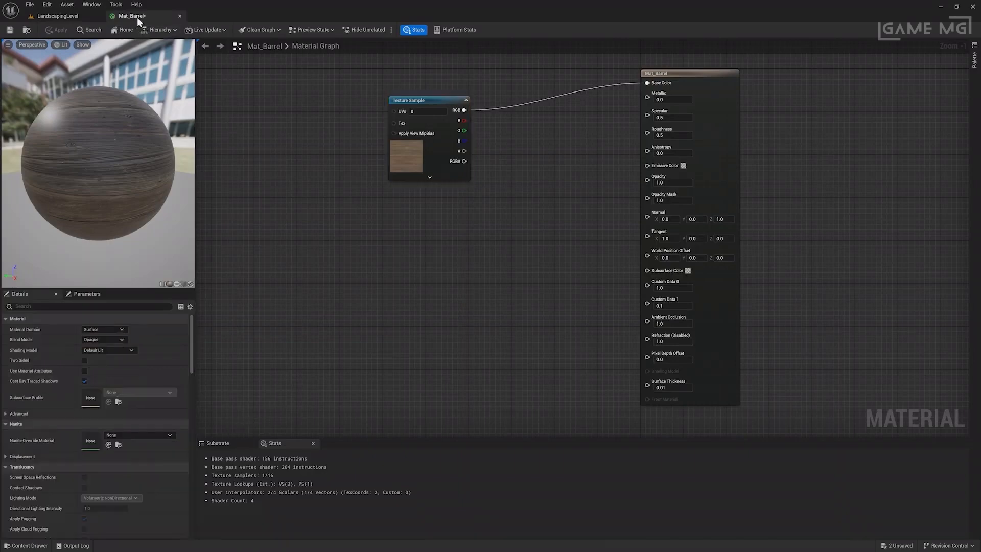
{"action": "left_click", "coordinate": [68, 18]}
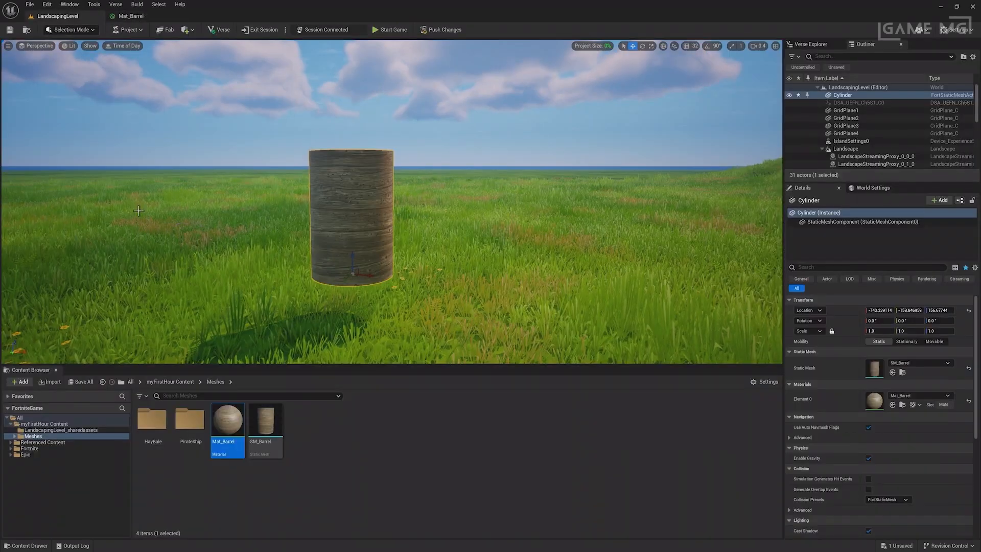
{"action": "left_click", "coordinate": [69, 448]}
{"action": "left_click", "coordinate": [34, 454]}
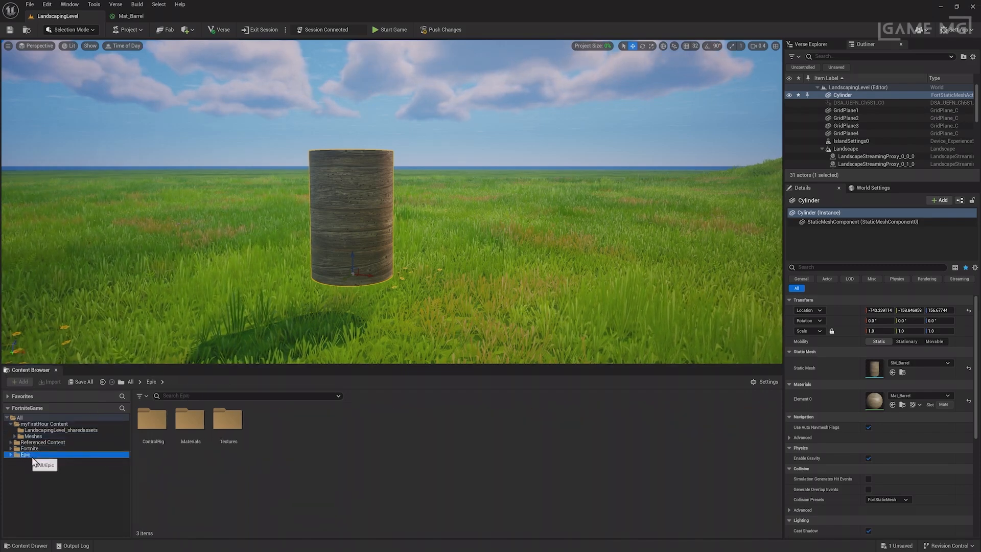
{"action": "double_click", "coordinate": [231, 449]}
Search the textures for 'Log' and select the Old Log Facade ORM and normal textures.
{"action": "left_click", "coordinate": [218, 396]}
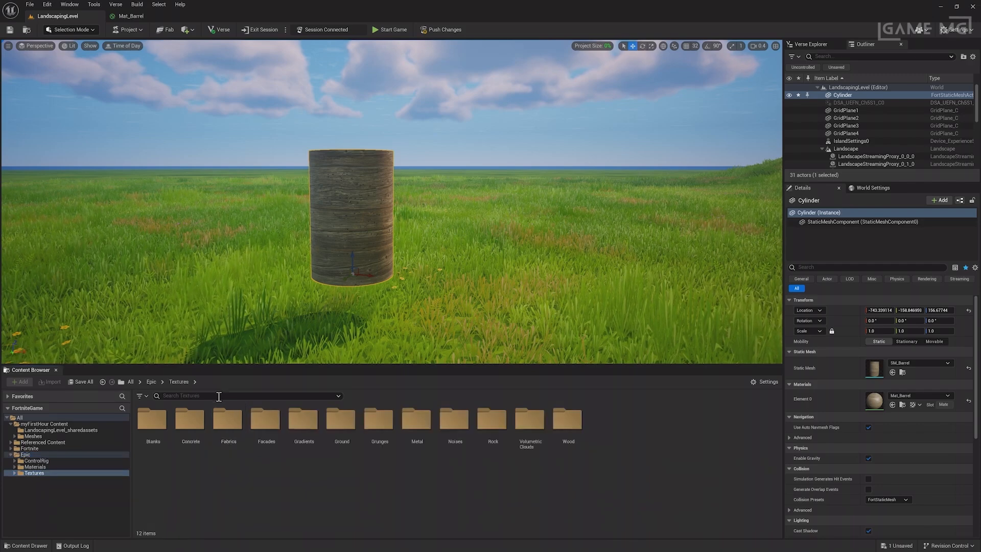
{"action": "type", "text": "4og"}
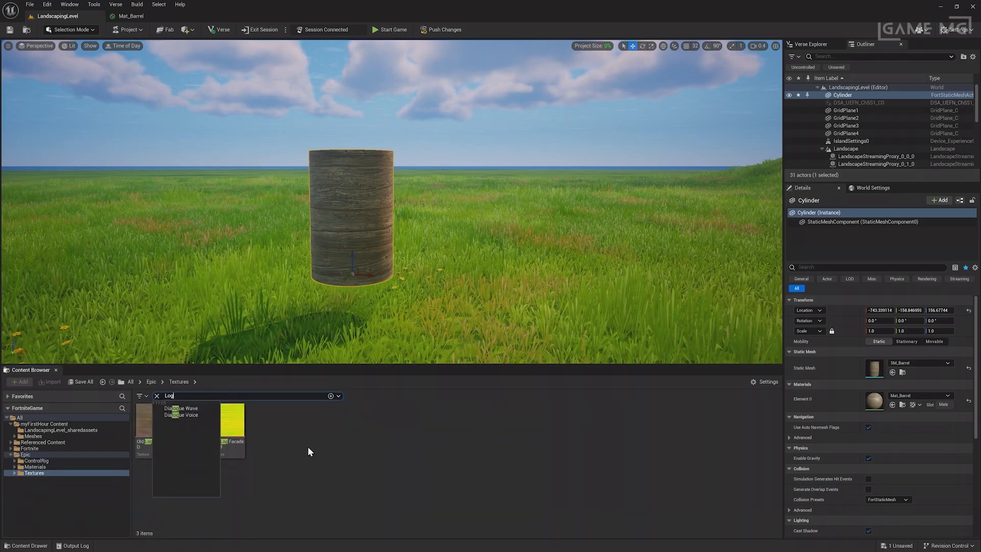
{"action": "left_click", "coordinate": [241, 479]}
{"action": "left_click", "coordinate": [228, 429]}
{"action": "left_click", "coordinate": [190, 429], "text": "ctrl"}
Drop both log textures into Mat_Barrel's graph, aligned under the colour Texture Sample.
{"action": "left_click_drag", "start_coordinate": [204, 305], "coordinate": [363, 322]}
{"action": "left_click_drag", "start_coordinate": [412, 271], "coordinate": [408, 213]}
{"action": "left_click_drag", "start_coordinate": [380, 316], "coordinate": [432, 315]}
{"action": "left_click_drag", "start_coordinate": [423, 215], "coordinate": [433, 216]}
{"action": "left_click_drag", "start_coordinate": [427, 312], "coordinate": [432, 311]}
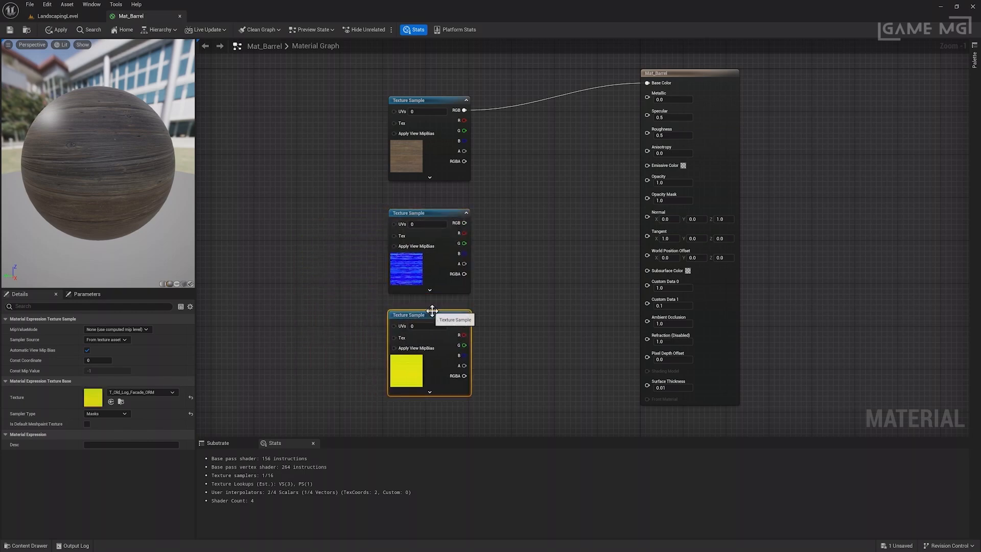
{"action": "left_click", "coordinate": [428, 307]}
Wire the normal texture sample's RGB into Normal, then select the ORM node.
{"action": "left_click", "coordinate": [436, 268]}
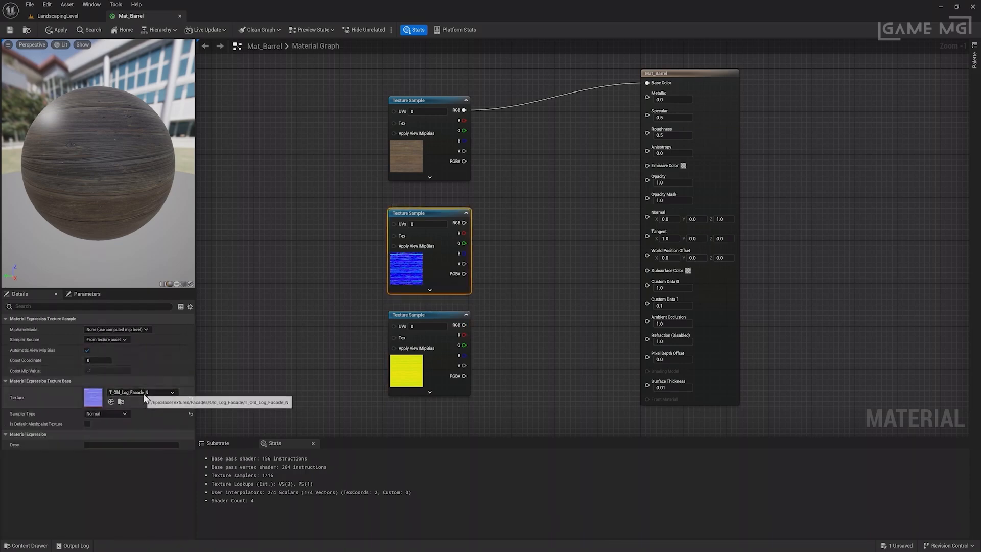
{"action": "left_click_drag", "start_coordinate": [466, 223], "coordinate": [645, 216]}
{"action": "left_click", "coordinate": [559, 254]}
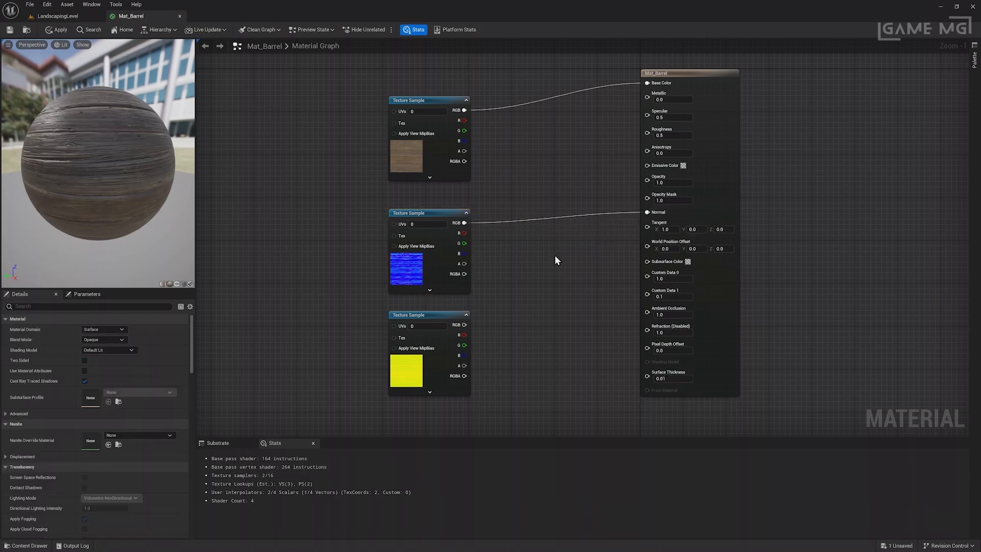
{"action": "left_click", "coordinate": [437, 316]}
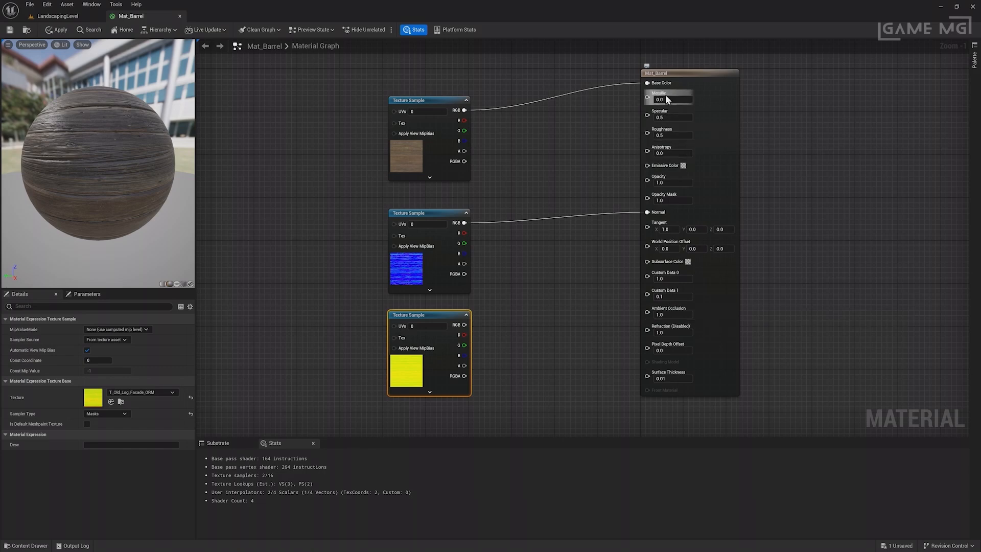
{"action": "left_click", "coordinate": [517, 320]}
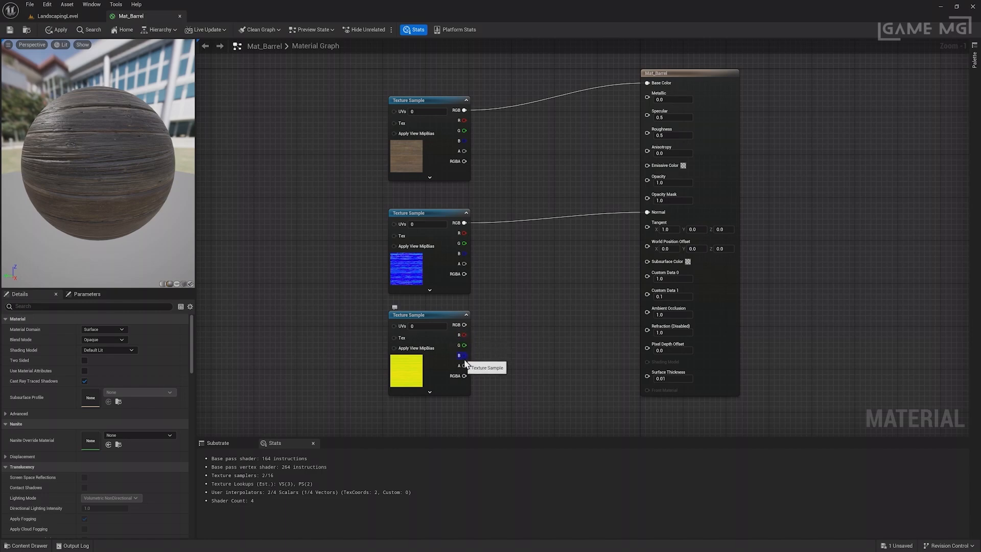
{"action": "left_click", "coordinate": [448, 358]}
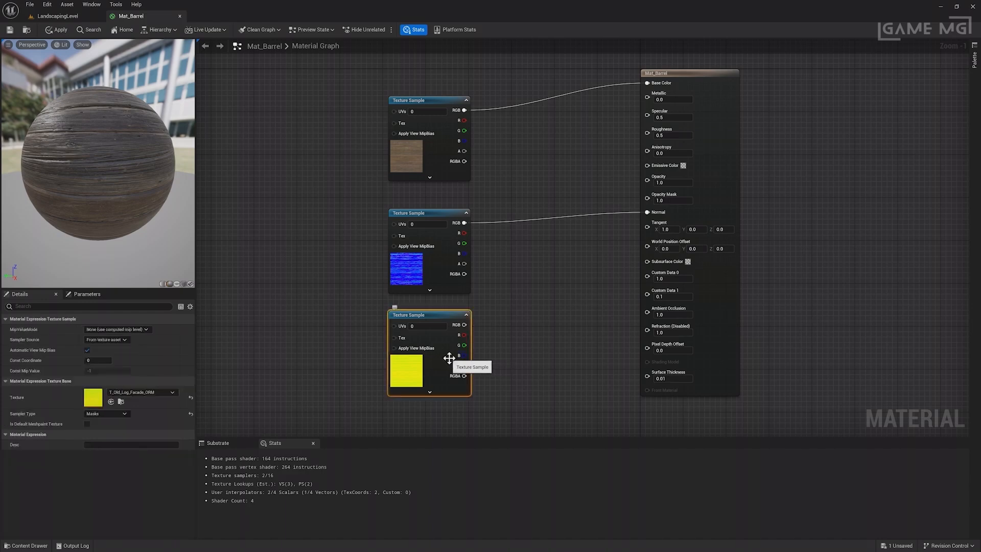
Wire ORM R to Ambient Occlusion, G to Roughness, B to Metallic, then apply and return.
{"action": "left_click_drag", "start_coordinate": [467, 336], "coordinate": [647, 314]}
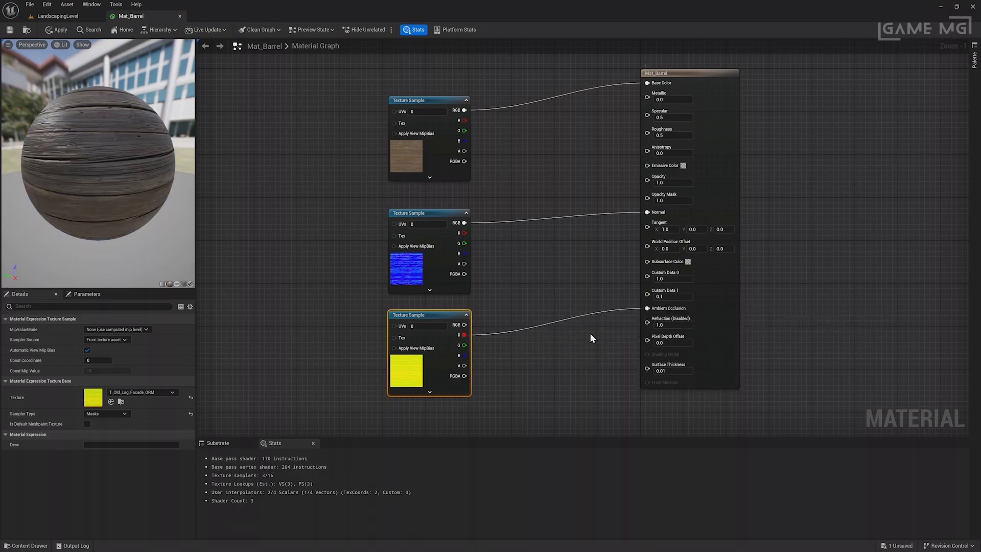
{"action": "left_click_drag", "start_coordinate": [465, 349], "coordinate": [648, 131]}
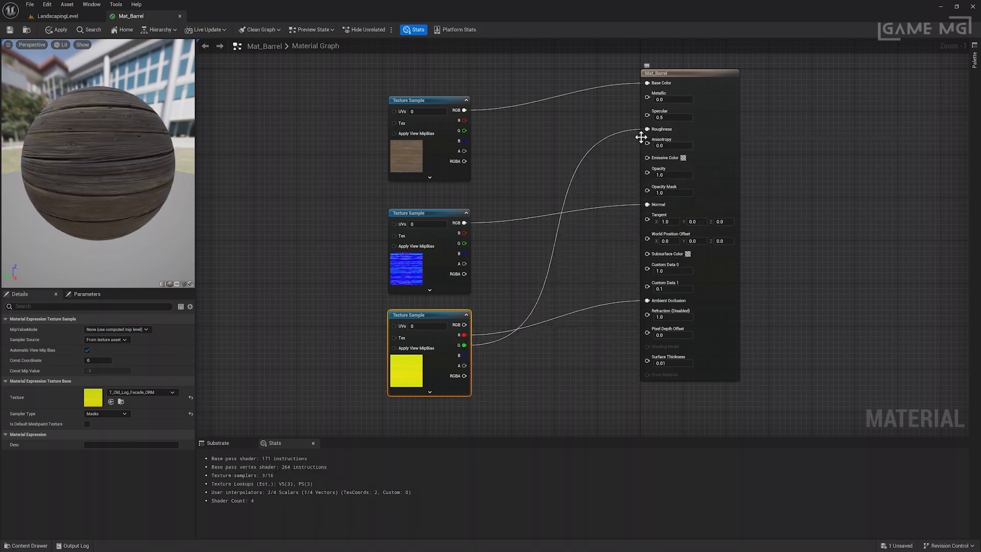
{"action": "left_click_drag", "start_coordinate": [463, 359], "coordinate": [644, 97]}
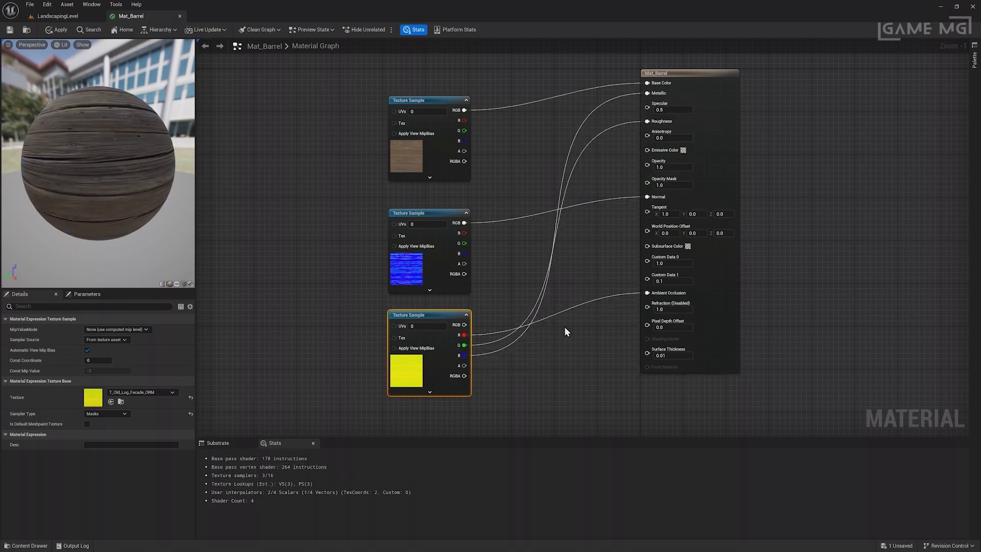
{"action": "left_click", "coordinate": [61, 29]}
{"action": "left_click", "coordinate": [58, 16]}
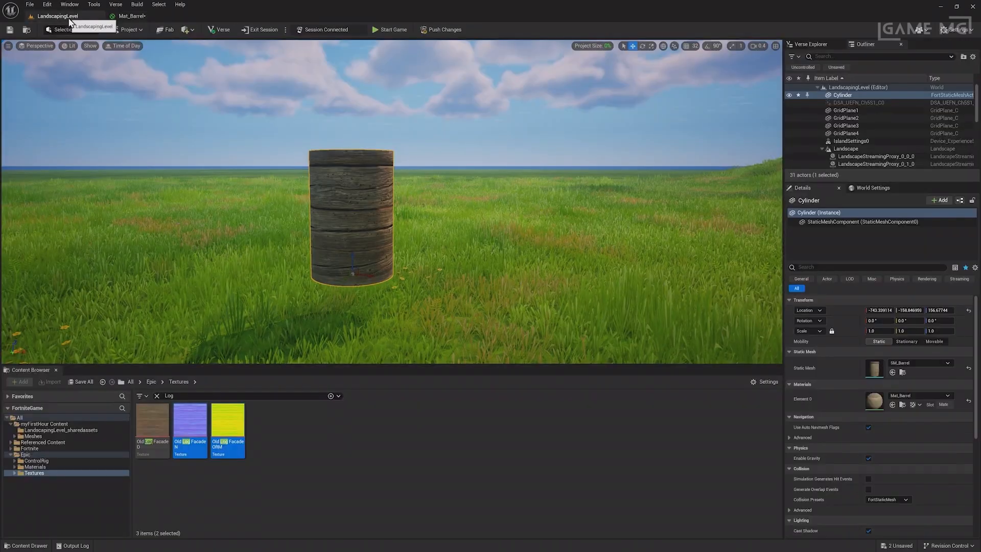
Inspect the barrel's top up close and switch the editor to Modeling Mode.
{"action": "key", "text": "w"}
{"action": "mouse_move", "coordinate": [551, 304]}
{"action": "right_mouse_down"}
{"action": "mouse_move", "coordinate": [602, 304]}
{"action": "mouse_move", "coordinate": [572, 302]}
{"action": "mouse_move", "coordinate": [541, 388]}
{"action": "mouse_move", "coordinate": [552, 295]}
{"action": "right_mouse_up"}
{"action": "scroll", "coordinate": [551, 304], "scroll_direction": "down", "scroll_amount": 1}
{"action": "key", "text": "w"}
{"action": "key", "text": "s"}
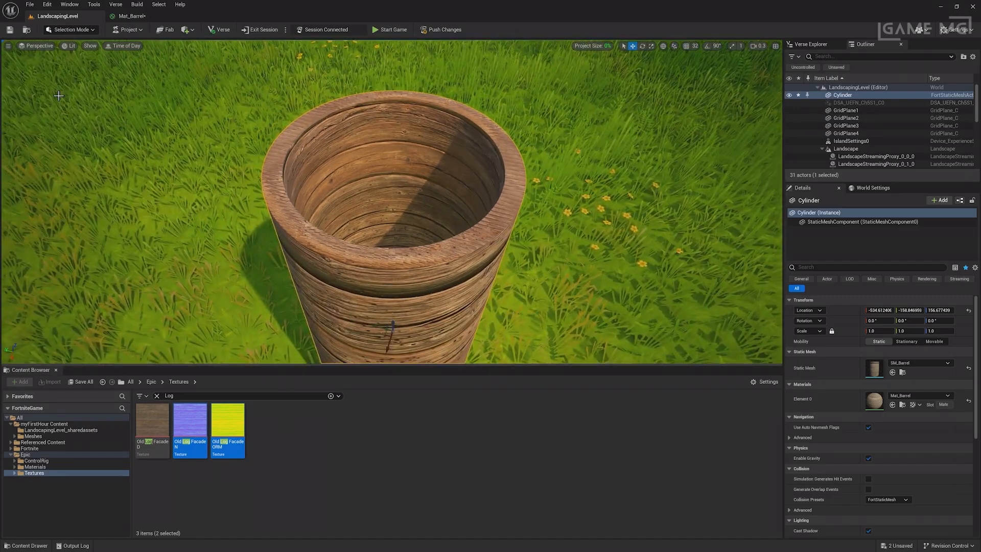
{"action": "left_click", "coordinate": [70, 29]}
{"action": "left_click", "coordinate": [72, 67]}
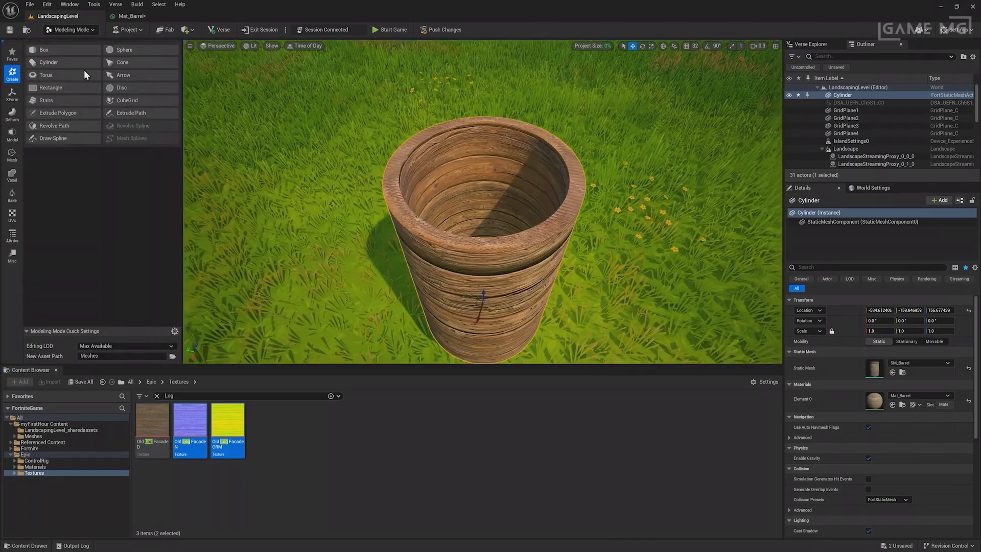
Project the barrel's UVs with the Cylinder projection type and accept.
{"action": "left_click", "coordinate": [15, 215]}
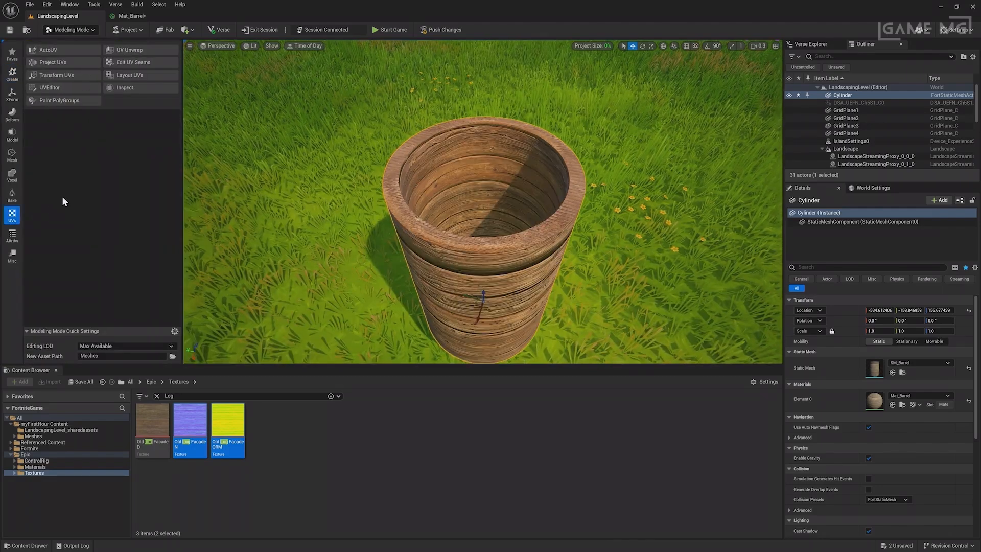
{"action": "left_click", "coordinate": [86, 63]}
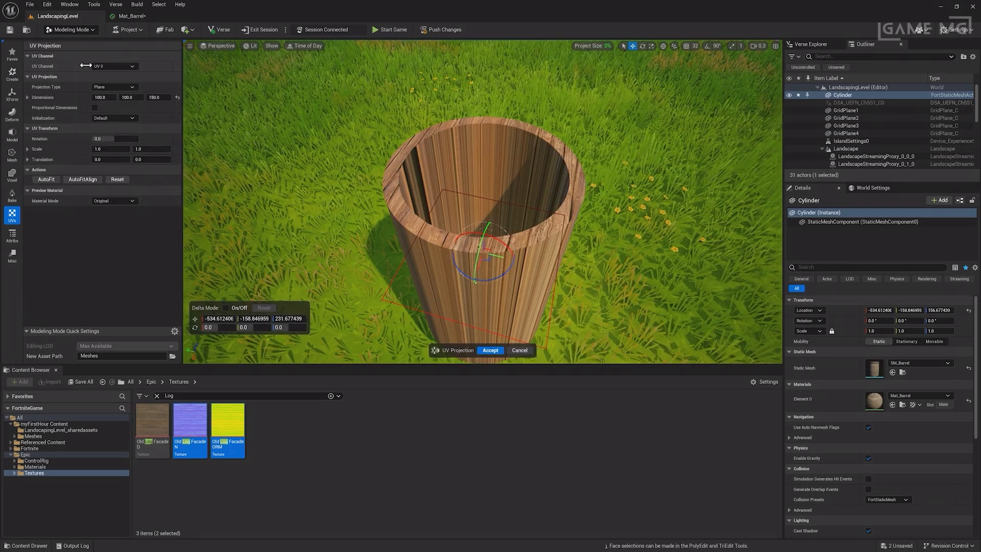
{"action": "left_click", "coordinate": [104, 83]}
{"action": "left_click", "coordinate": [107, 105]}
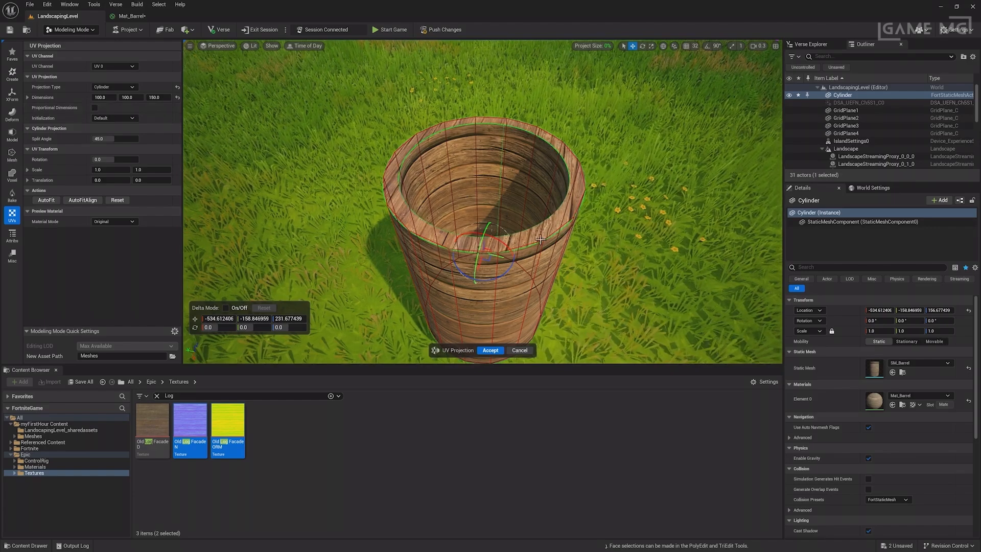
{"action": "left_click", "coordinate": [491, 350]}
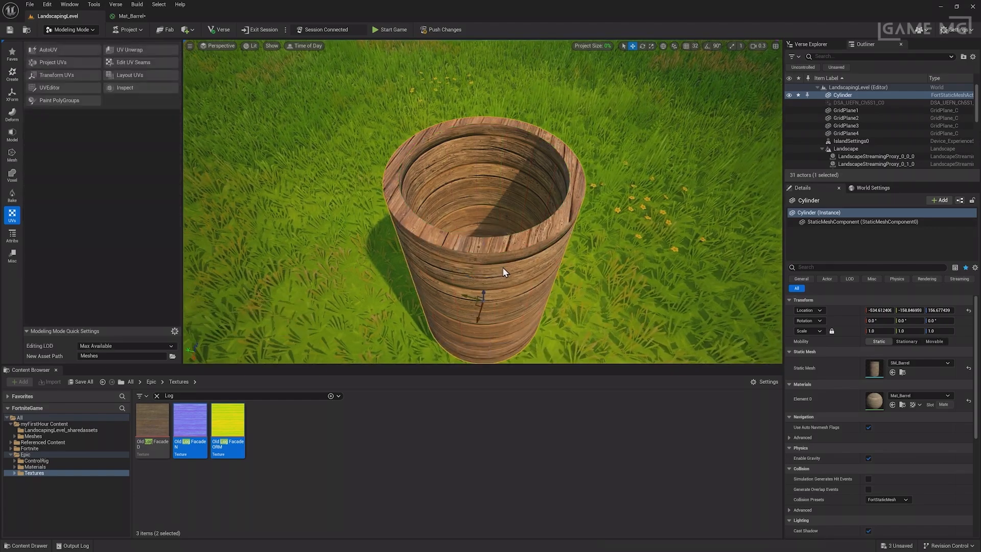
{"action": "key", "text": "w"}
{"action": "right_click_drag", "start_coordinate": [504, 263], "coordinate": [513, 169]}
Raise the wooden barrel slightly higher above the grass.
{"action": "key", "text": "s"}
{"action": "key", "text": "q"}
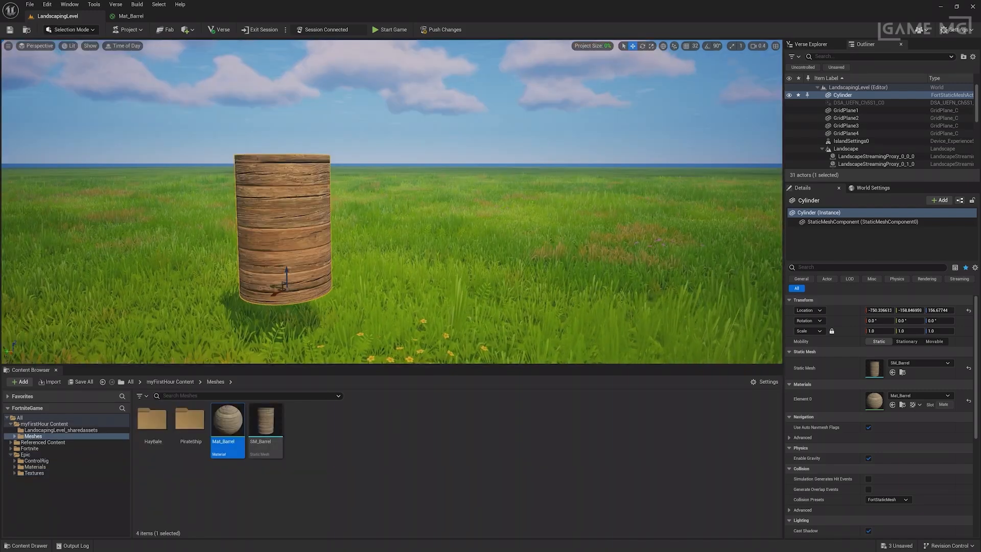
{"action": "left_click", "coordinate": [564, 411]}
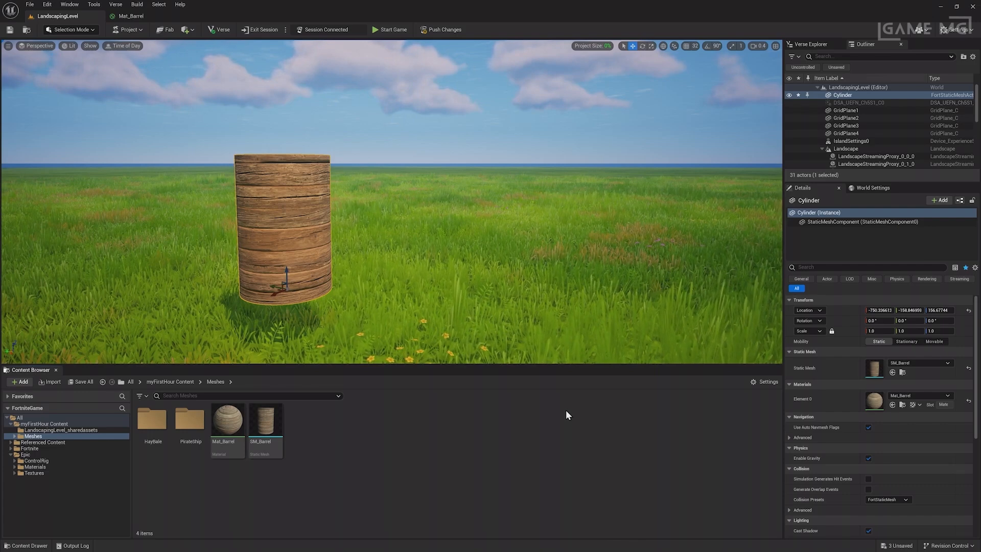
{"action": "right_click", "coordinate": [565, 415]}
{"action": "left_click", "coordinate": [448, 415]}
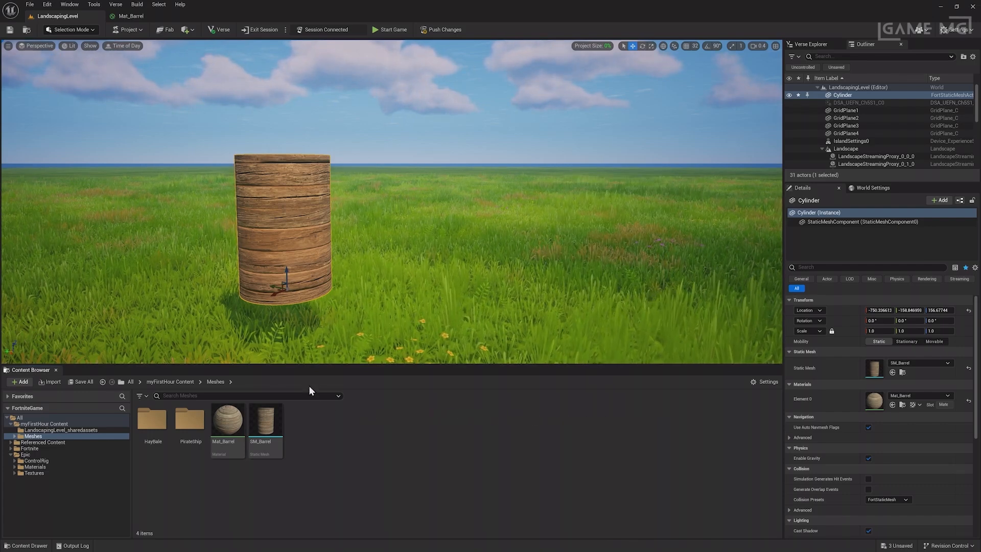
{"action": "mouse_move", "coordinate": [287, 280]}
{"action": "left_mouse_down"}
{"action": "mouse_move", "coordinate": [279, 259]}
{"action": "mouse_move", "coordinate": [284, 275]}
{"action": "left_mouse_up"}
Duplicate the barrel as Cylinder2, placed to the right of the original.
{"action": "scroll", "coordinate": [274, 289], "scroll_direction": "down", "scroll_amount": 1}
{"action": "mouse_move", "coordinate": [275, 290]}
{"action": "right_mouse_down"}
{"action": "mouse_move", "coordinate": [285, 293]}
{"action": "mouse_move", "coordinate": [275, 296]}
{"action": "right_mouse_up"}
{"action": "key", "text": "a"}
{"action": "key", "text": "w"}
{"action": "scroll", "coordinate": [274, 289], "scroll_direction": "down", "scroll_amount": 1}
{"action": "key", "text": "s"}
{"action": "key", "text": "e"}
{"action": "left_click_drag", "start_coordinate": [315, 290], "coordinate": [452, 295], "text": "alt"}
Create Cylinder3 as another copy, lined up further right beside Cylinder2.
{"action": "right_click_drag", "start_coordinate": [452, 295], "coordinate": [460, 295]}
{"action": "key", "text": "a"}
{"action": "key", "text": "q"}
{"action": "left_click_drag", "start_coordinate": [553, 247], "coordinate": [668, 249], "text": "alt"}
{"action": "right_click_drag", "start_coordinate": [668, 249], "coordinate": [659, 249]}
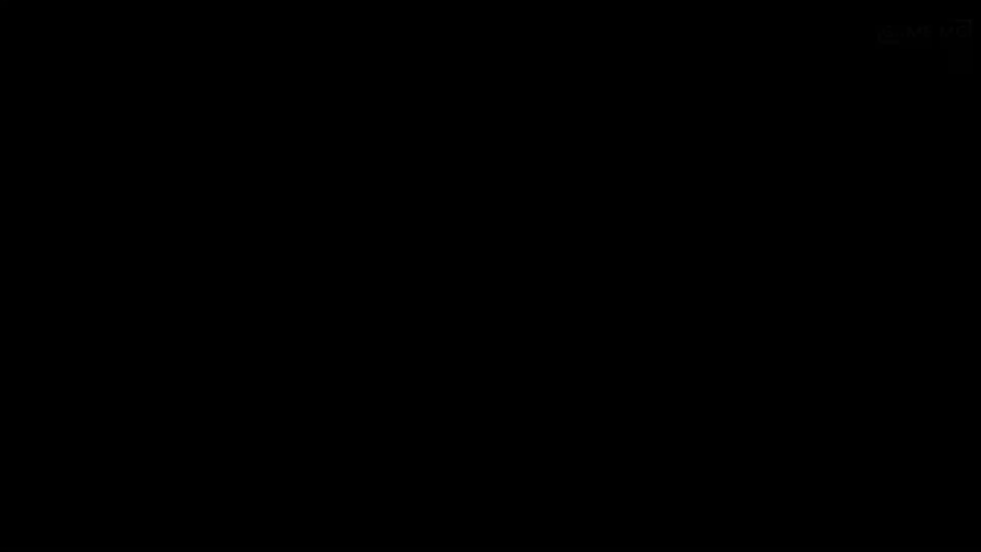